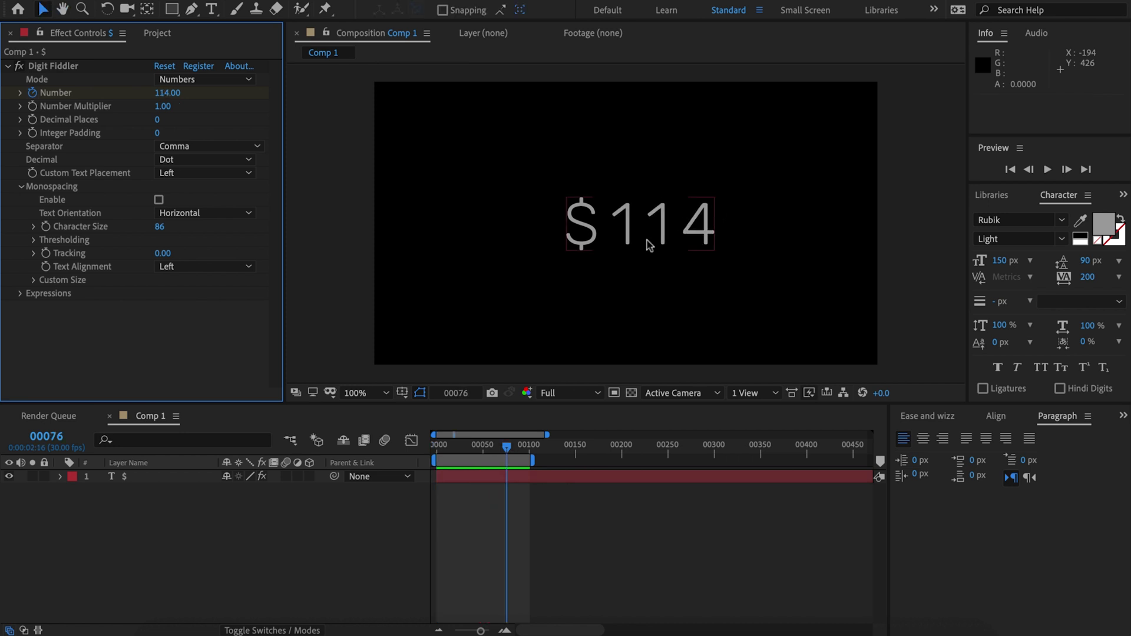
- Stop the preview and scrub to frame 00100, where the counter reads $150
click(646, 242)
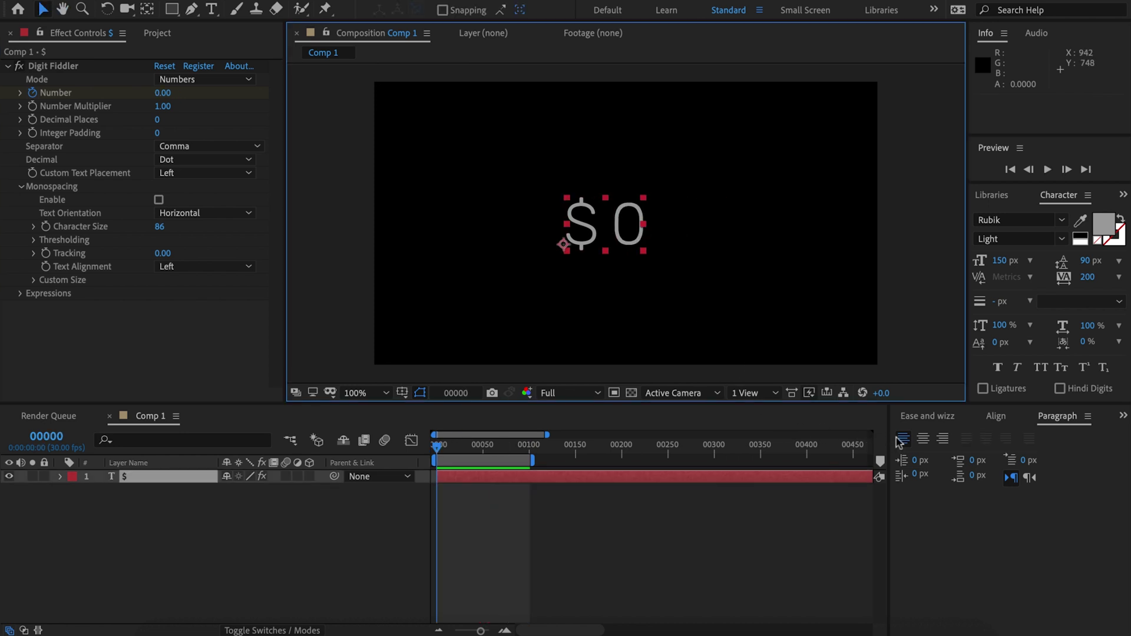
click(455, 451)
key(Page_Down)
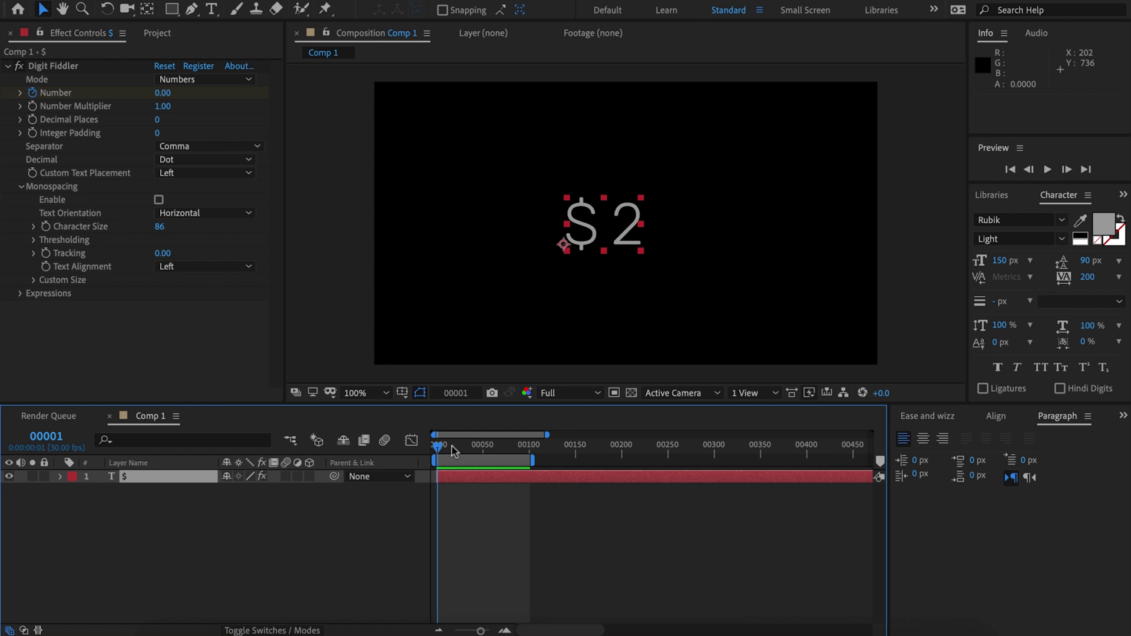
drag(455, 451, 529, 450)
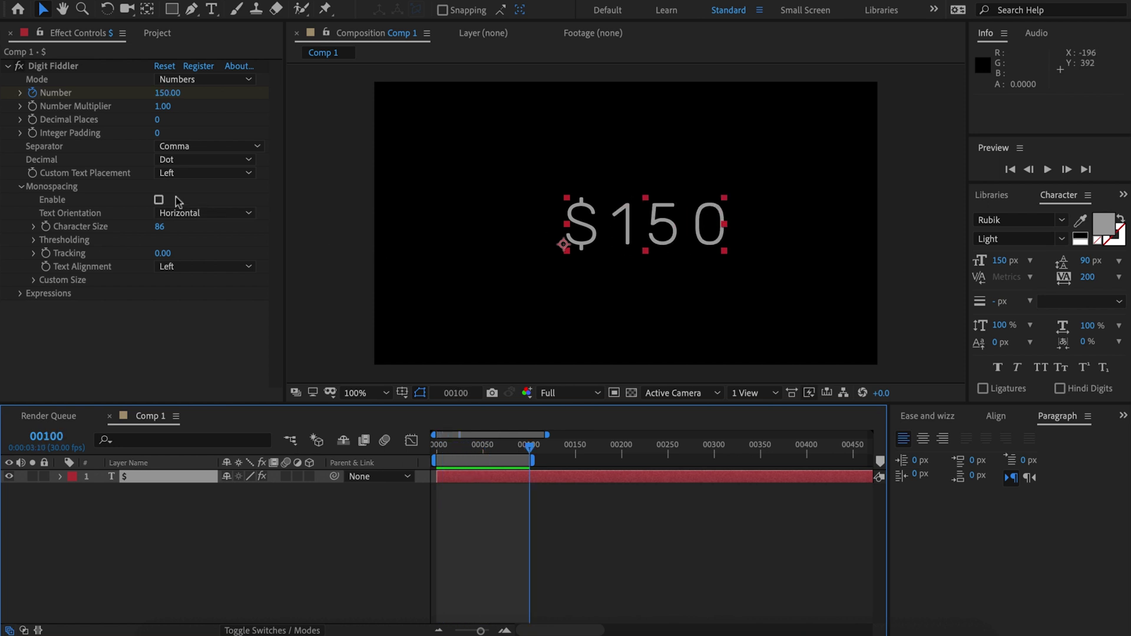
- Enable Digit Fiddler Monospacing and preview the $0 to $150 count, ending at frame 100
click(158, 199)
key(Home)
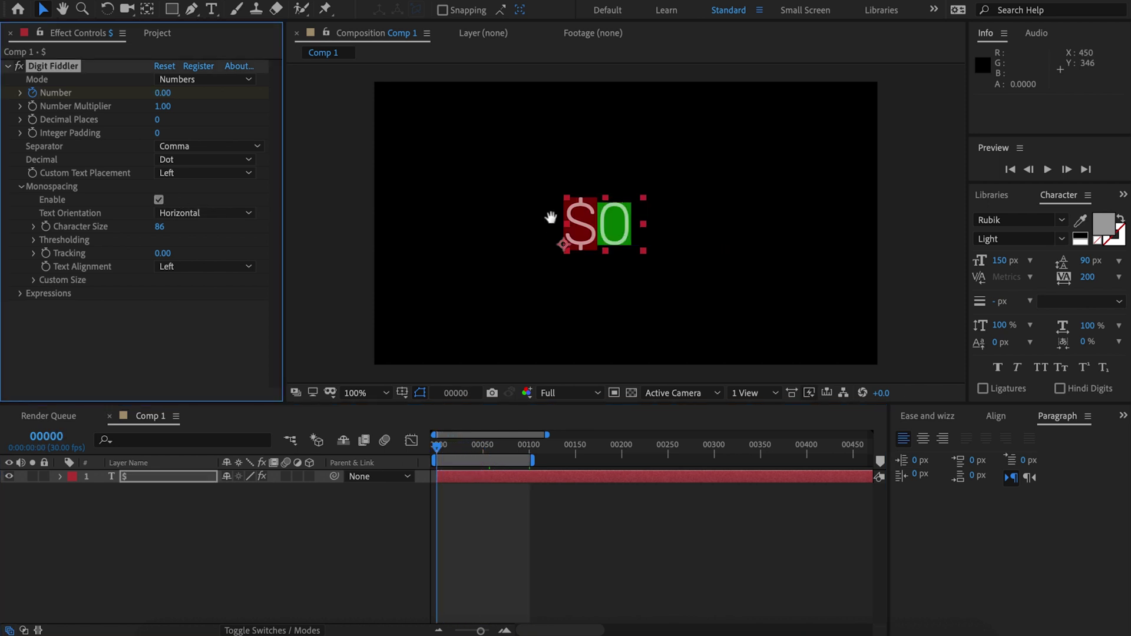
key(space)
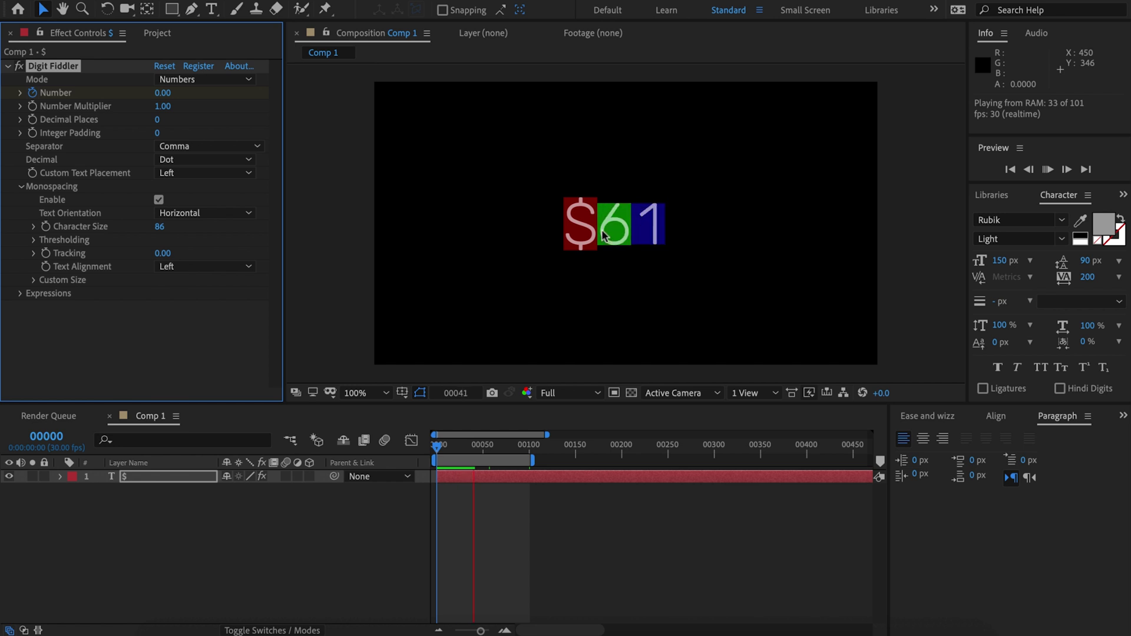
key(space)
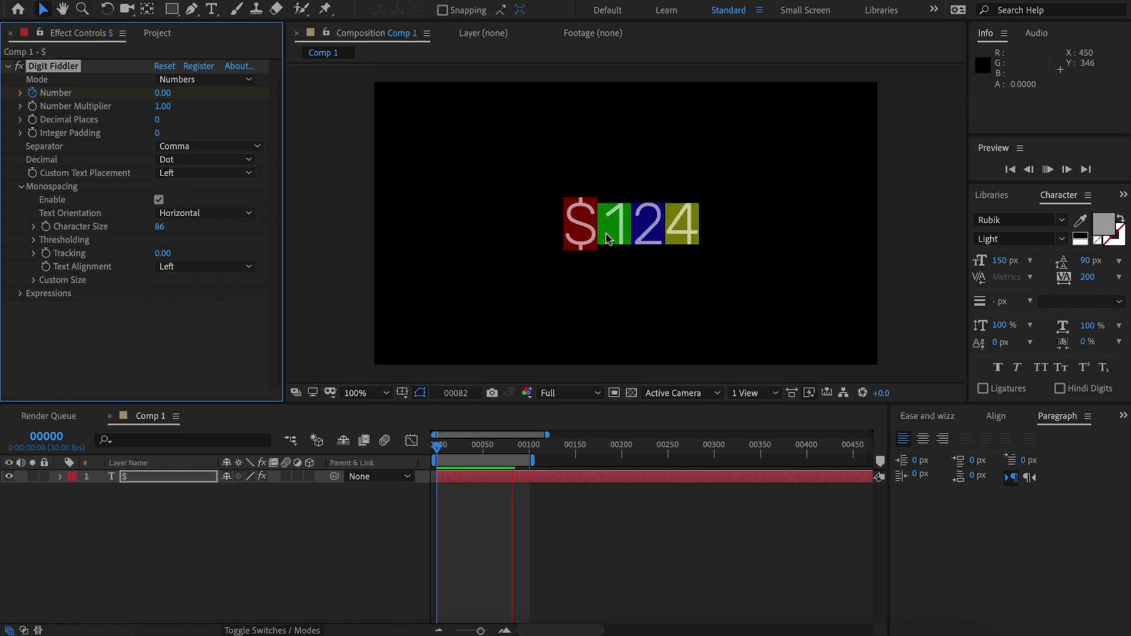
key(k)
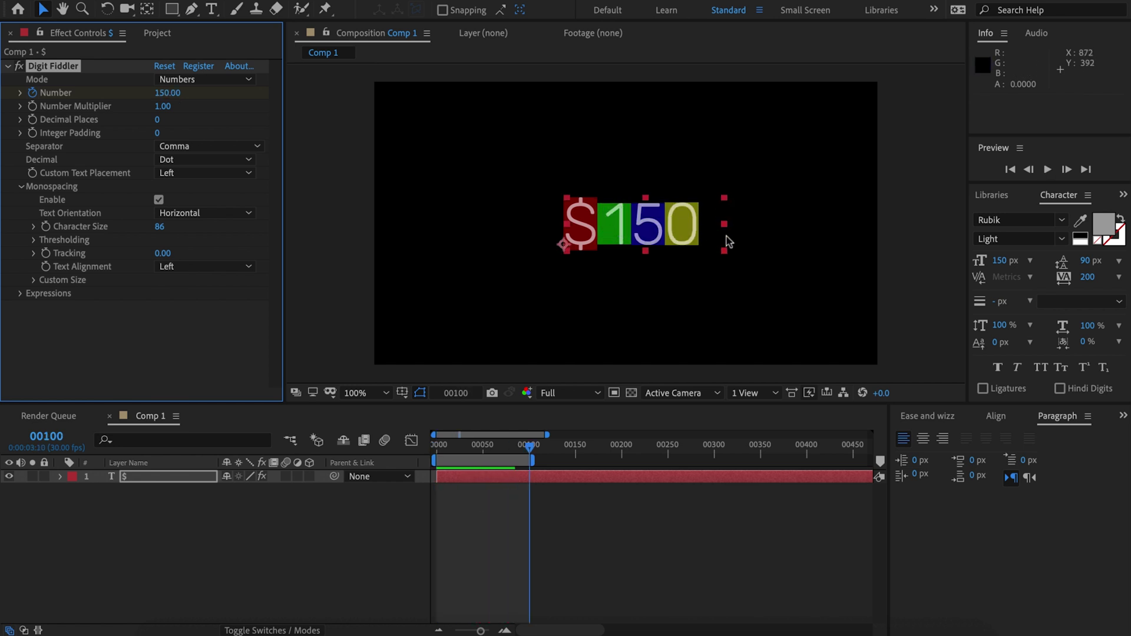
- Set Monospacing Text Alignment to Right, right-align the paragraph, and preview the counter
key(j)
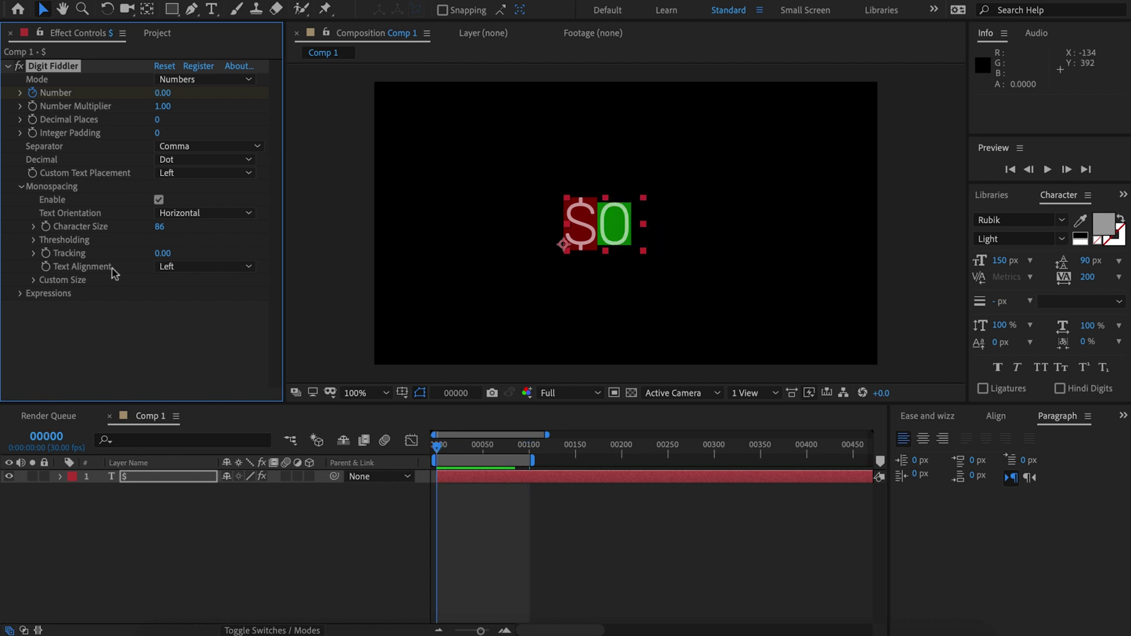
click(167, 268)
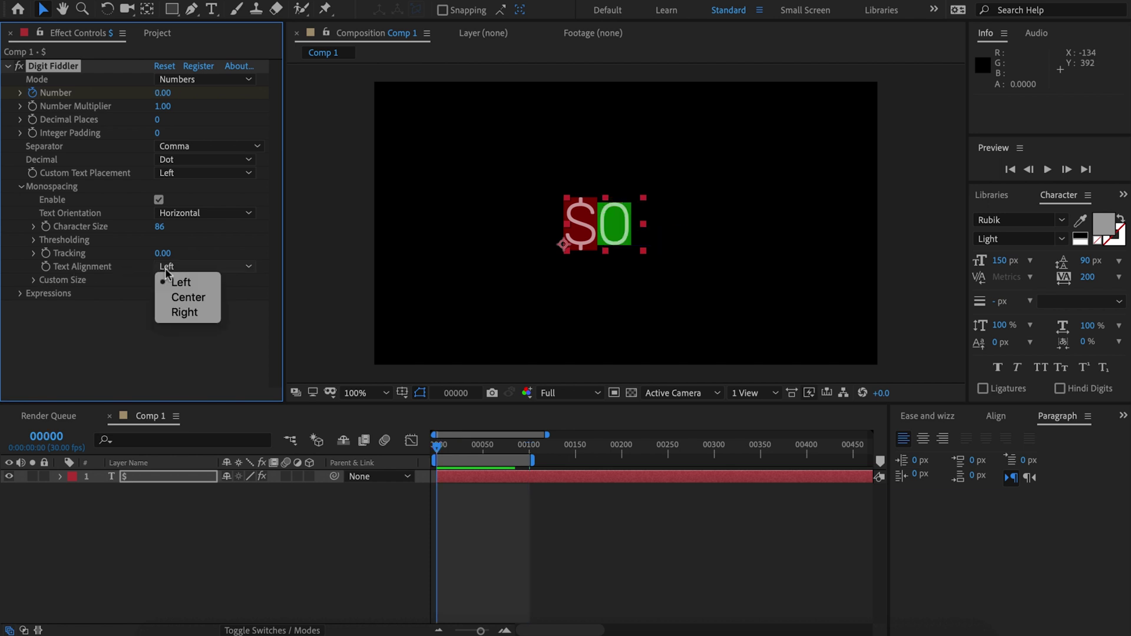
click(176, 310)
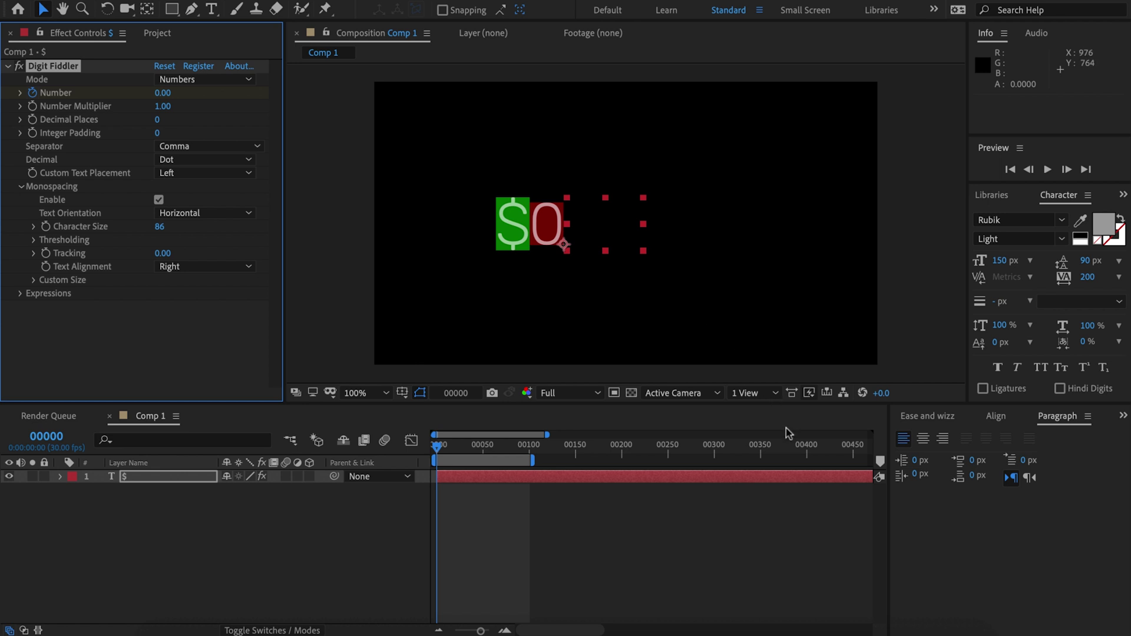
click(942, 440)
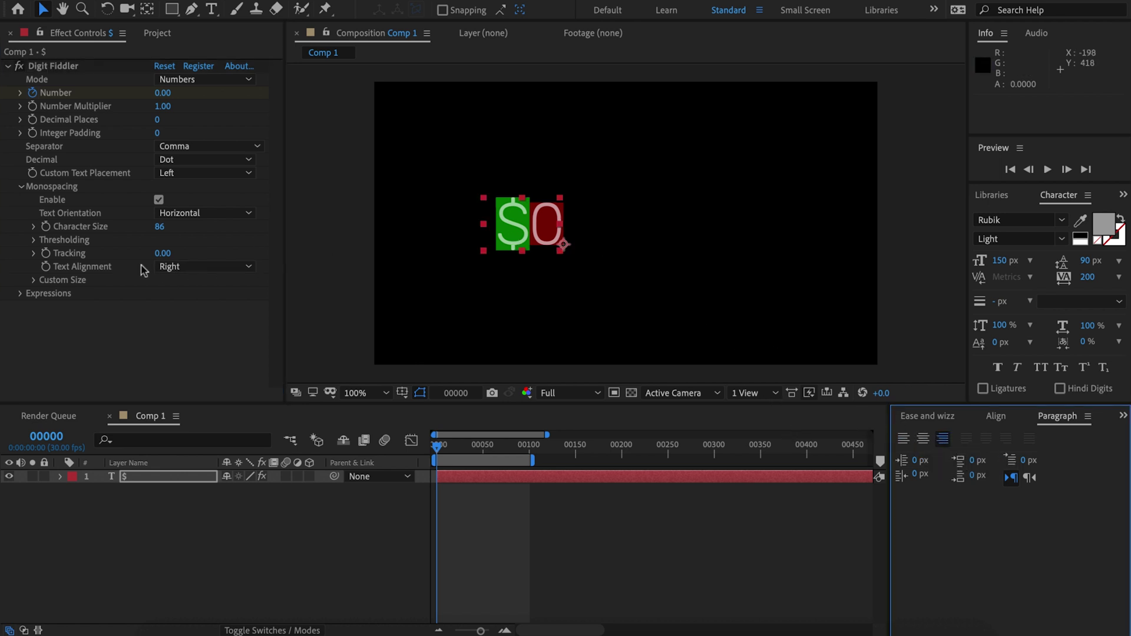
click(505, 248)
key(space)
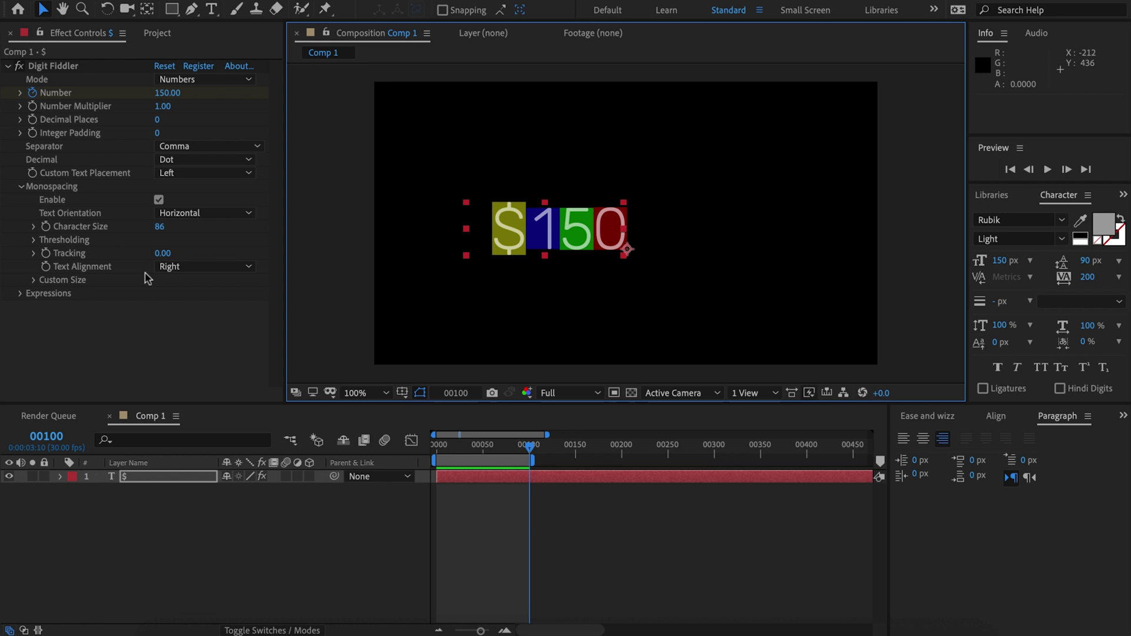
- Increase monospacing tracking, try a value of 28, and switch the monospaced alignment to Left
mouse_move(161, 258)
mouse_down()
mouse_move(195, 253)
mouse_move(178, 258)
mouse_up()
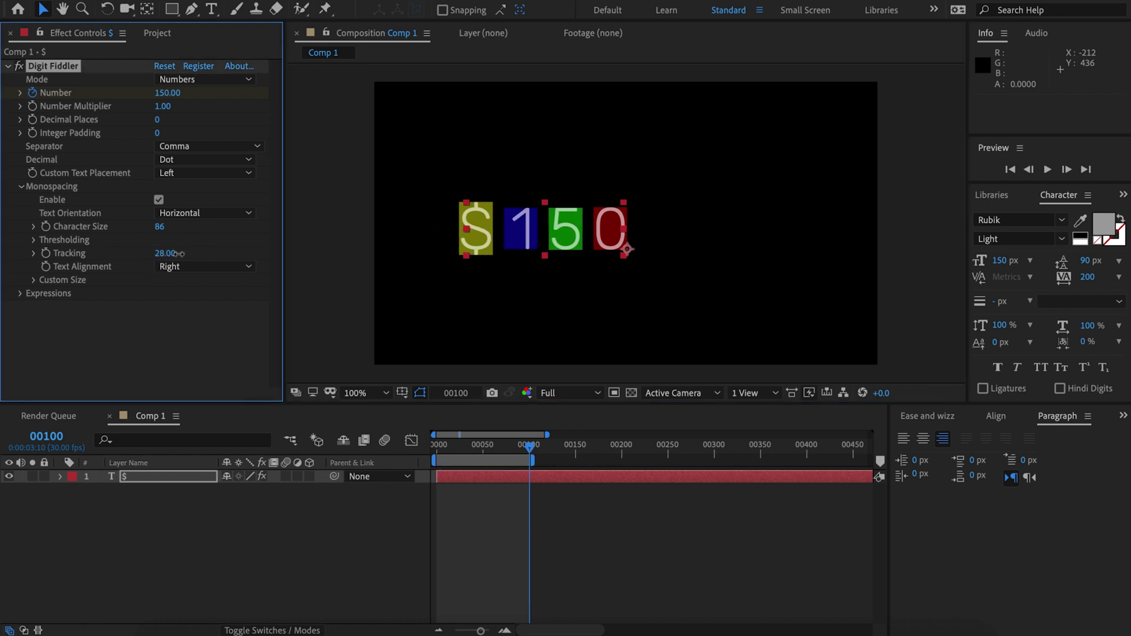
click(902, 439)
click(177, 267)
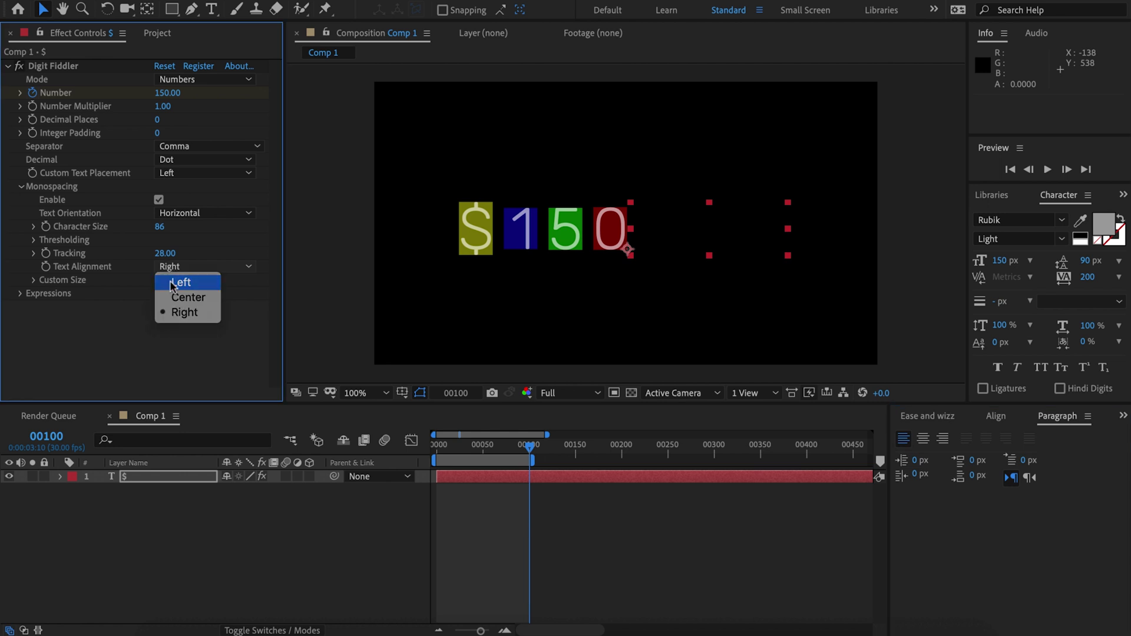
click(170, 278)
- Set tracking to 65 and center the digits within their monospaced boxes
drag(153, 254, 175, 253)
click(179, 266)
click(186, 297)
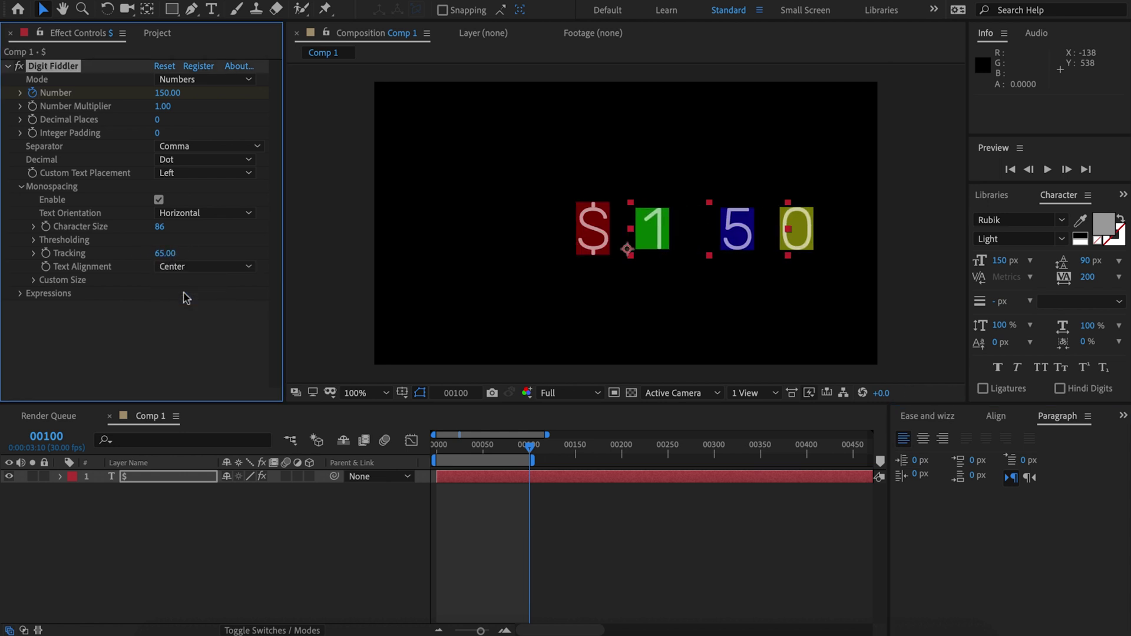
drag(147, 257, 134, 259)
key(ctrl+z)
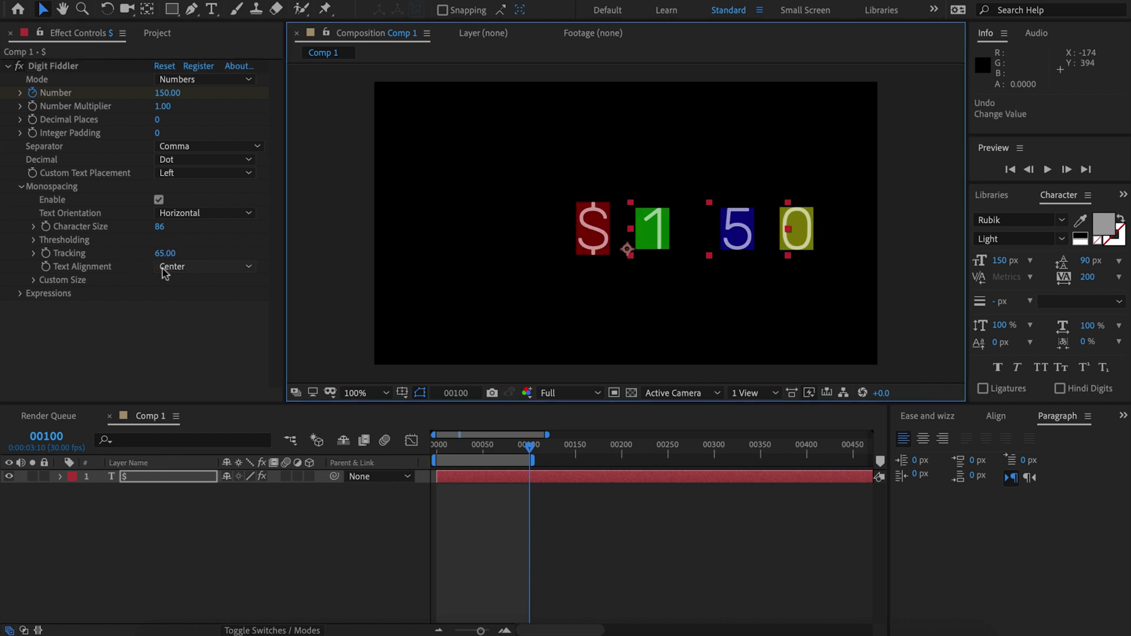
- Right-align the paragraph and set the Digit Fiddler monospaced Text Alignment to Right
click(904, 441)
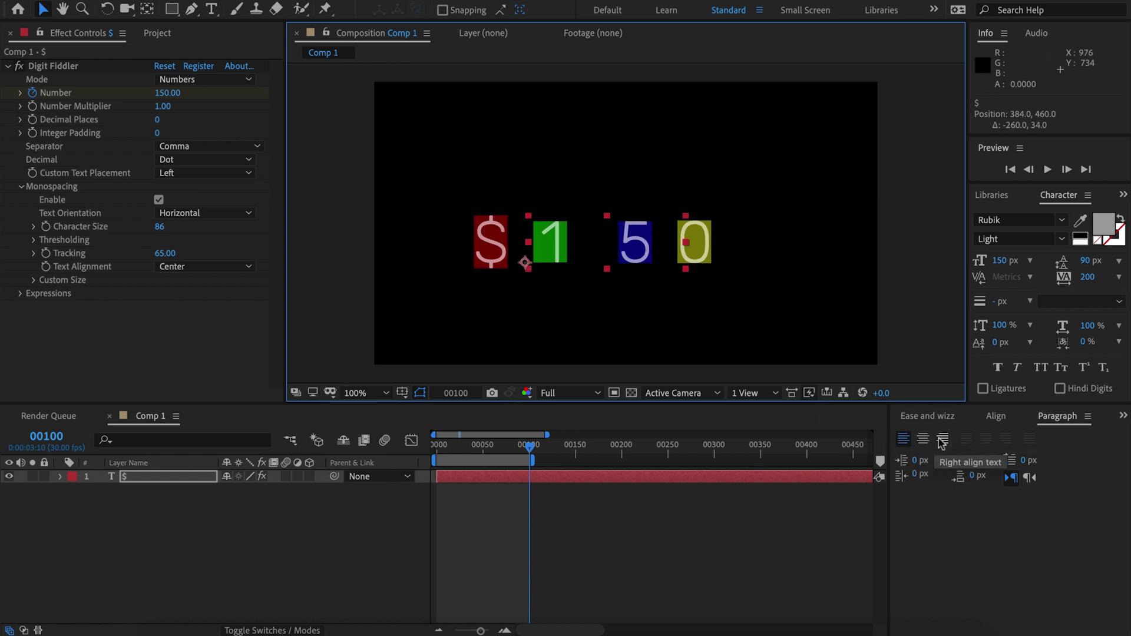
click(169, 267)
click(178, 311)
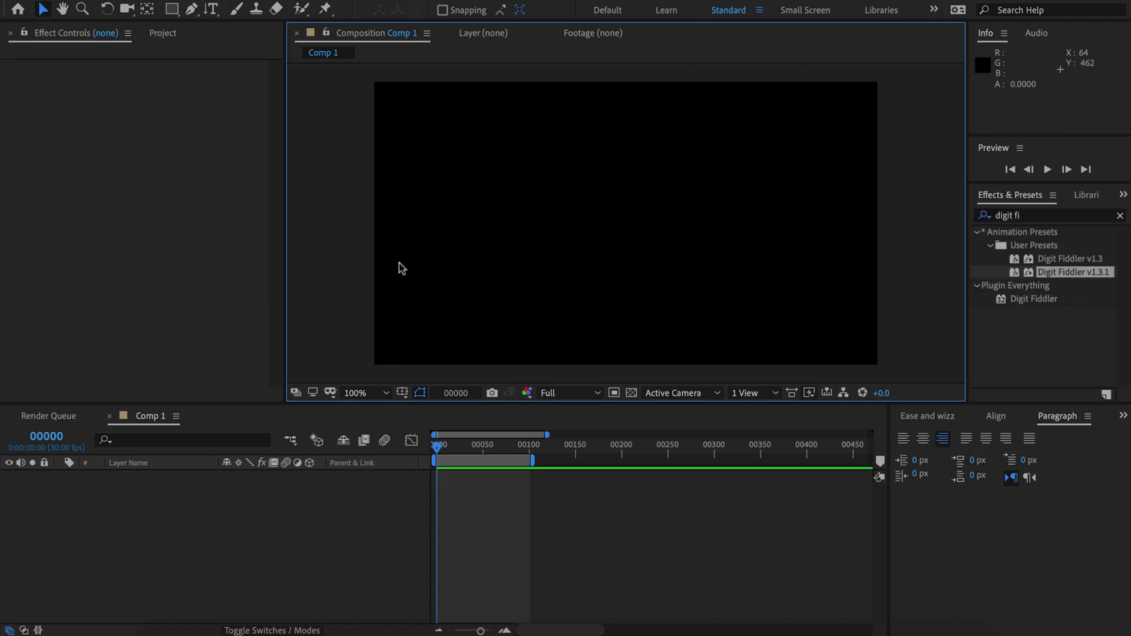
- Find the Digit Fiddler presets in the Effects & Presets panel
click(219, 14)
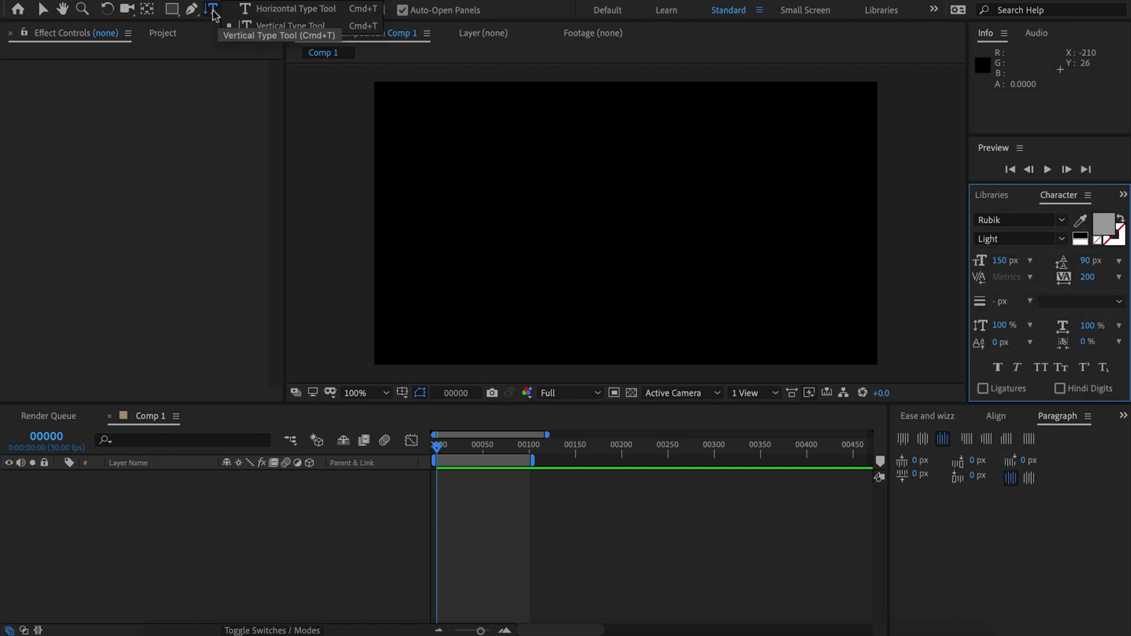
click(983, 199)
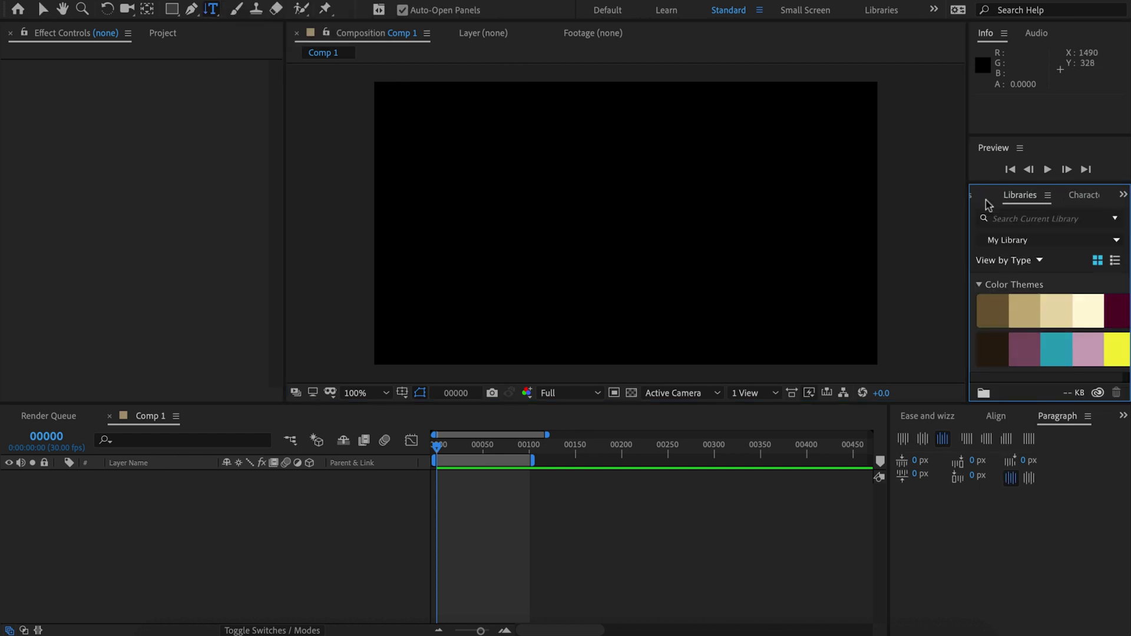
click(980, 202)
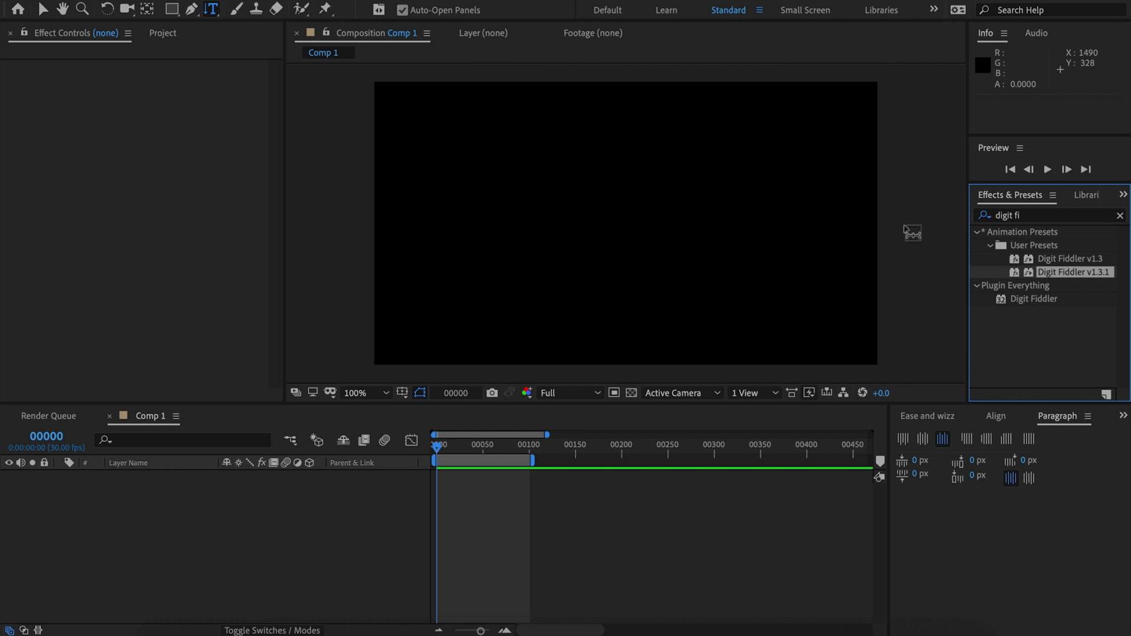
click(299, 514)
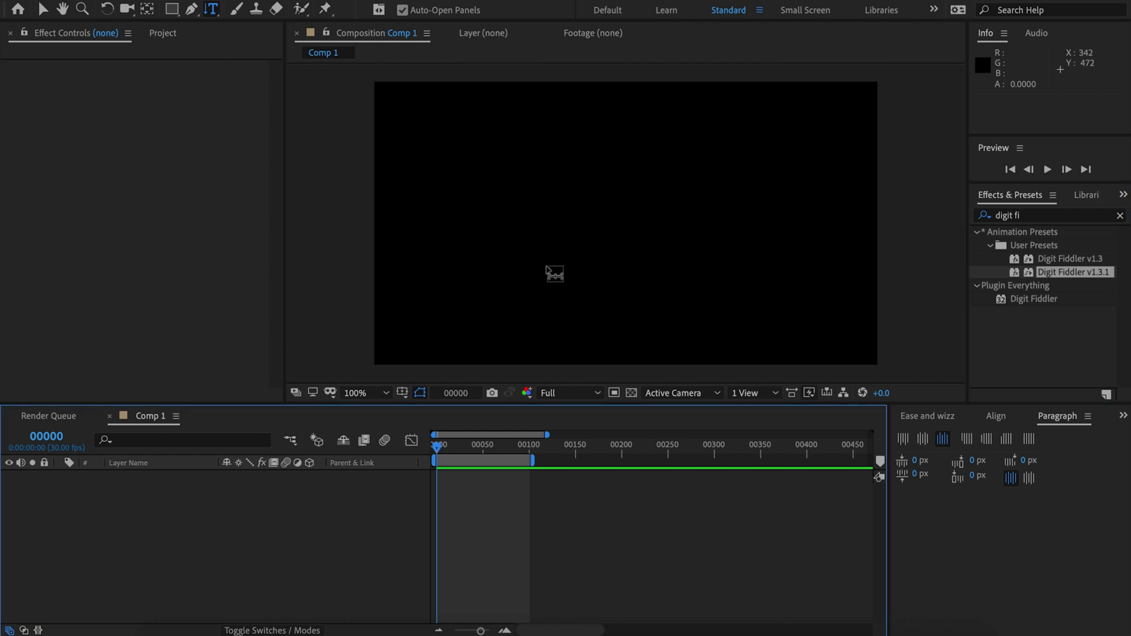
- Create an empty text layer in Comp 1 and apply the Digit Fiddler v1.3.1 preset
click(211, 8)
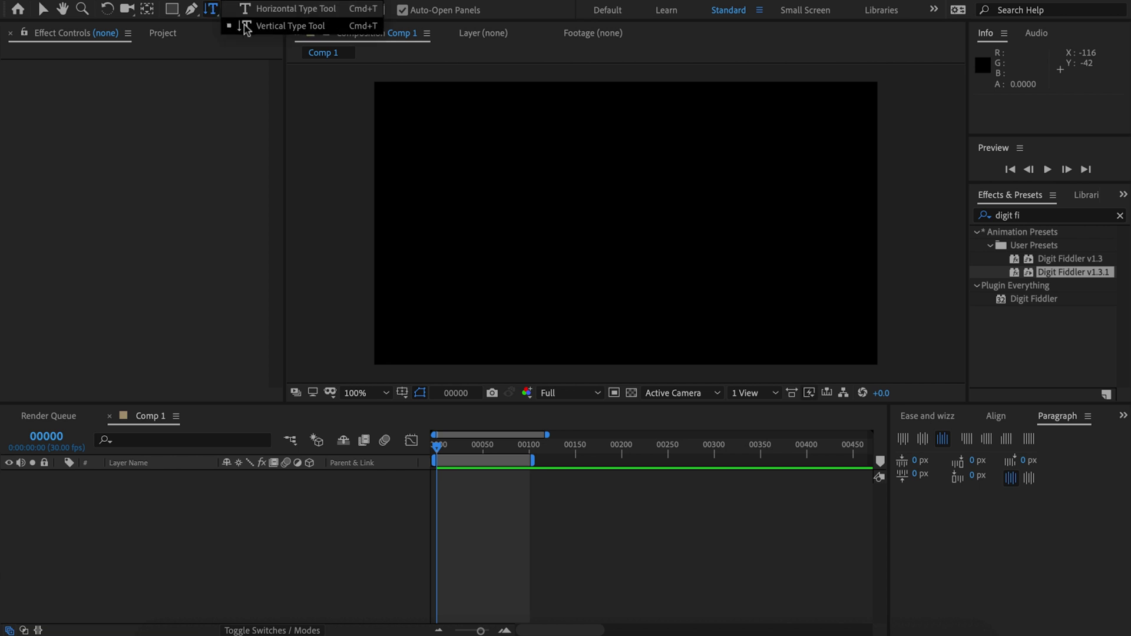
click(613, 227)
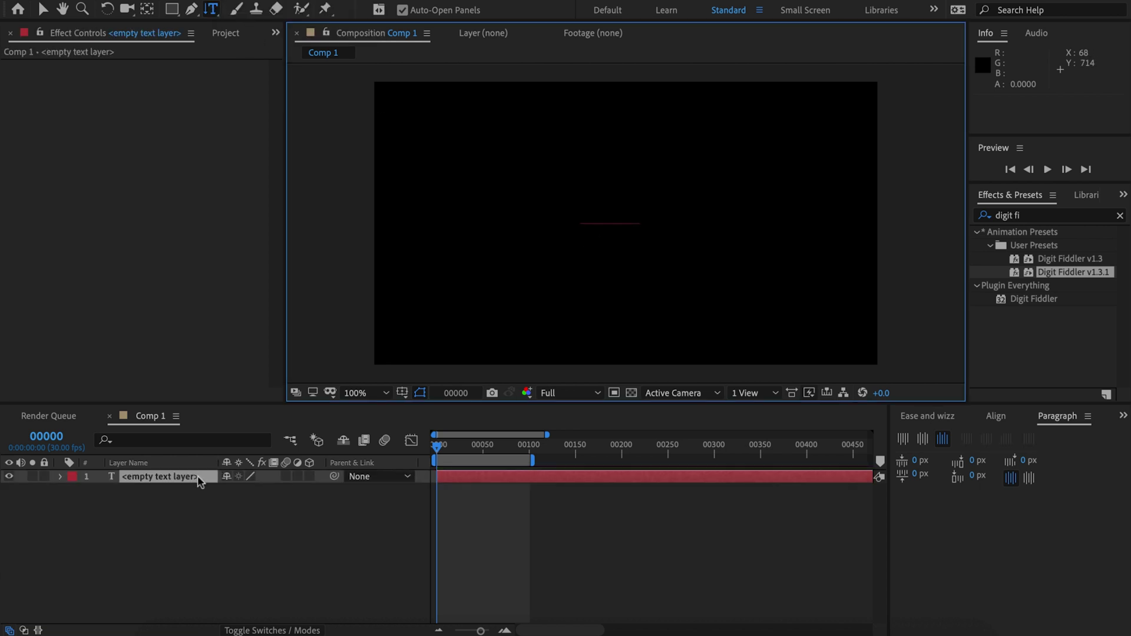
click(199, 482)
key(v)
drag(1048, 272, 765, 477)
click(180, 80)
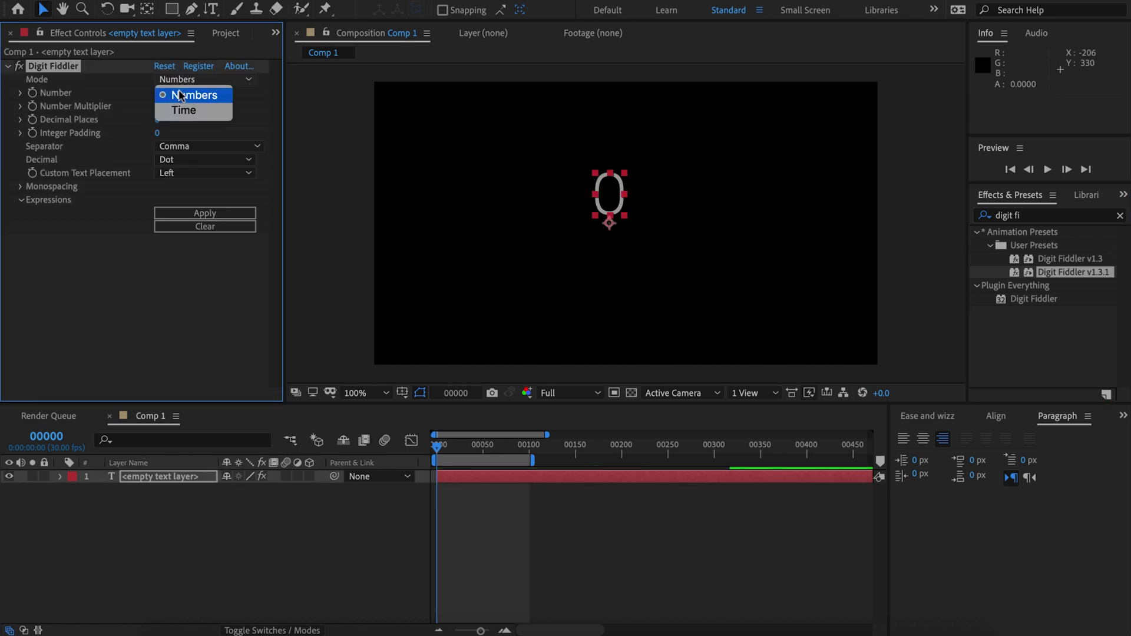
- Set Digit Fiddler mode to Time and drive the Time property with a 'time' expression
click(184, 110)
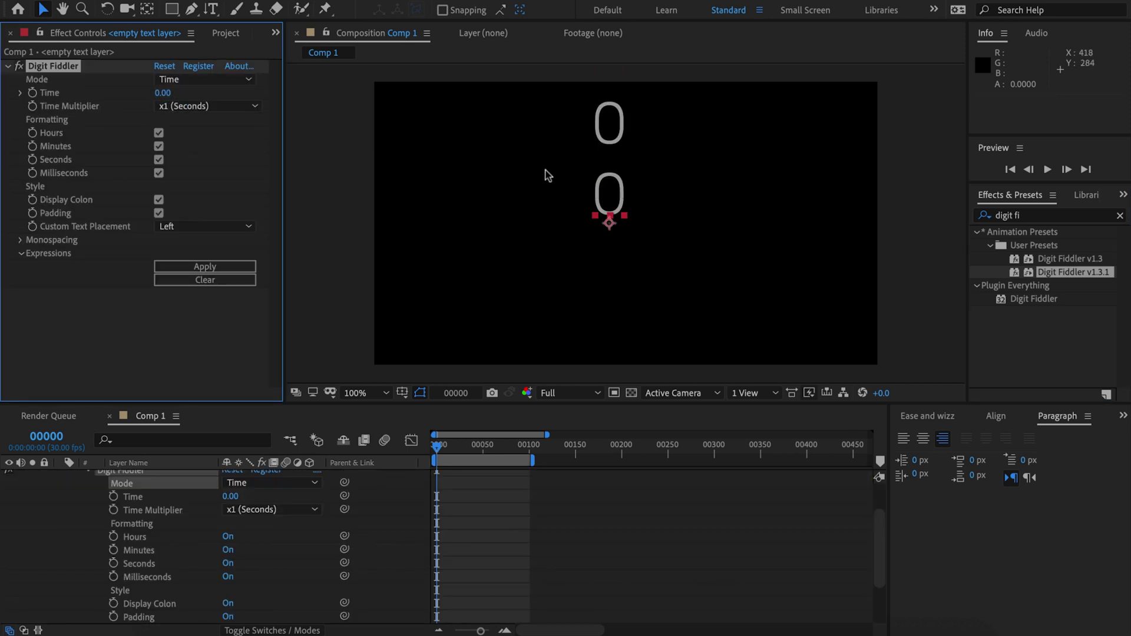
scroll(499, 220, down, 3)
scroll(499, 220, up, 3)
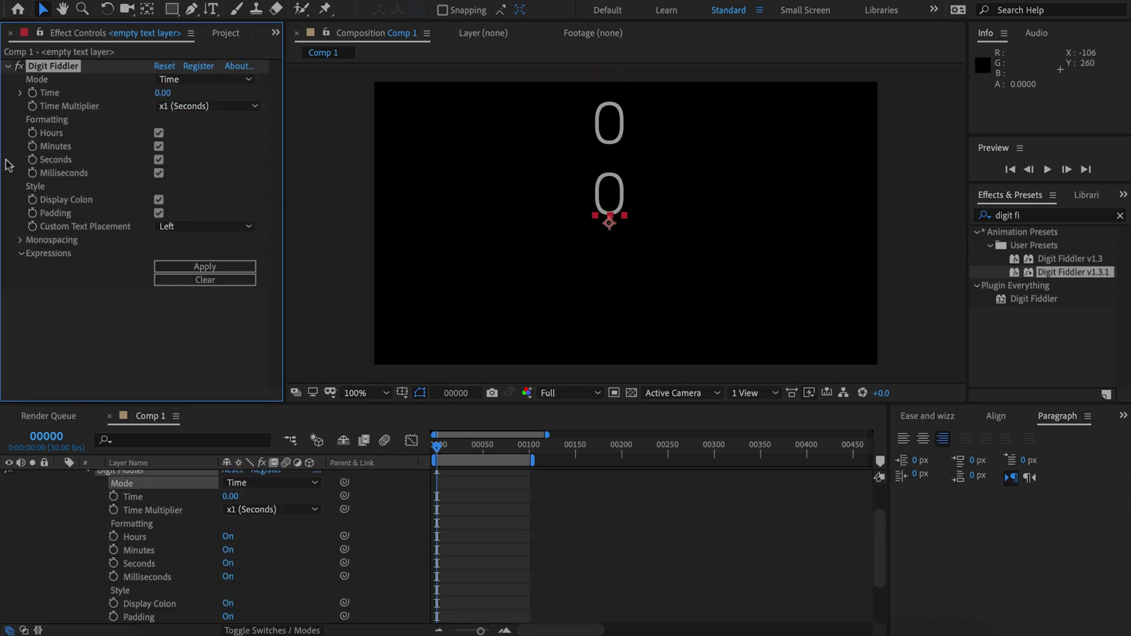
alt+click(31, 93)
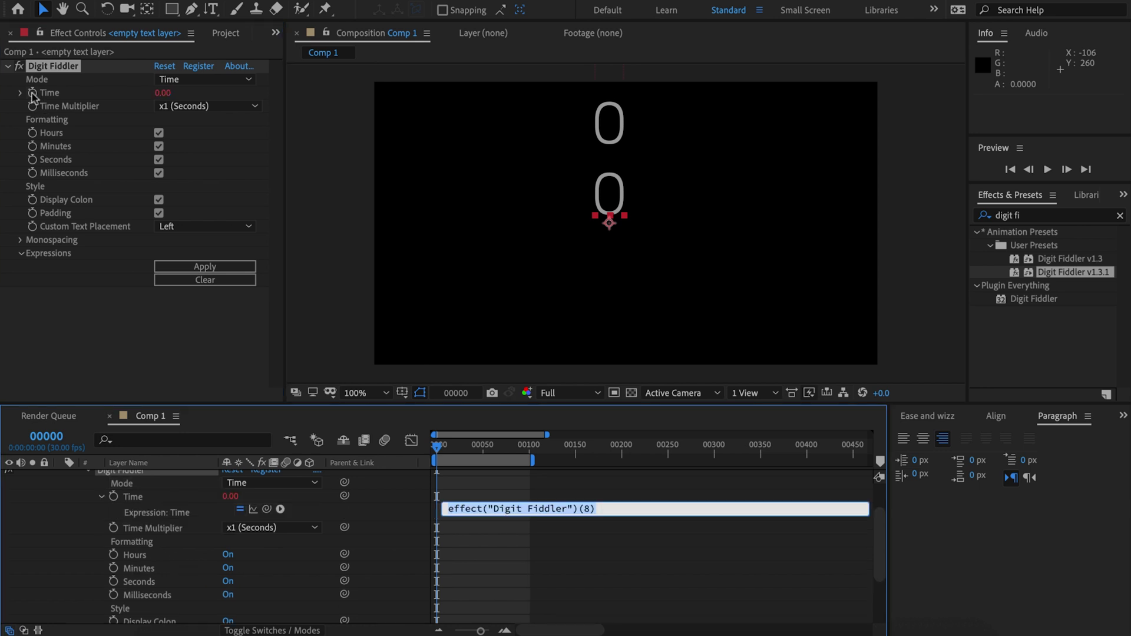
text(time)
click(372, 501)
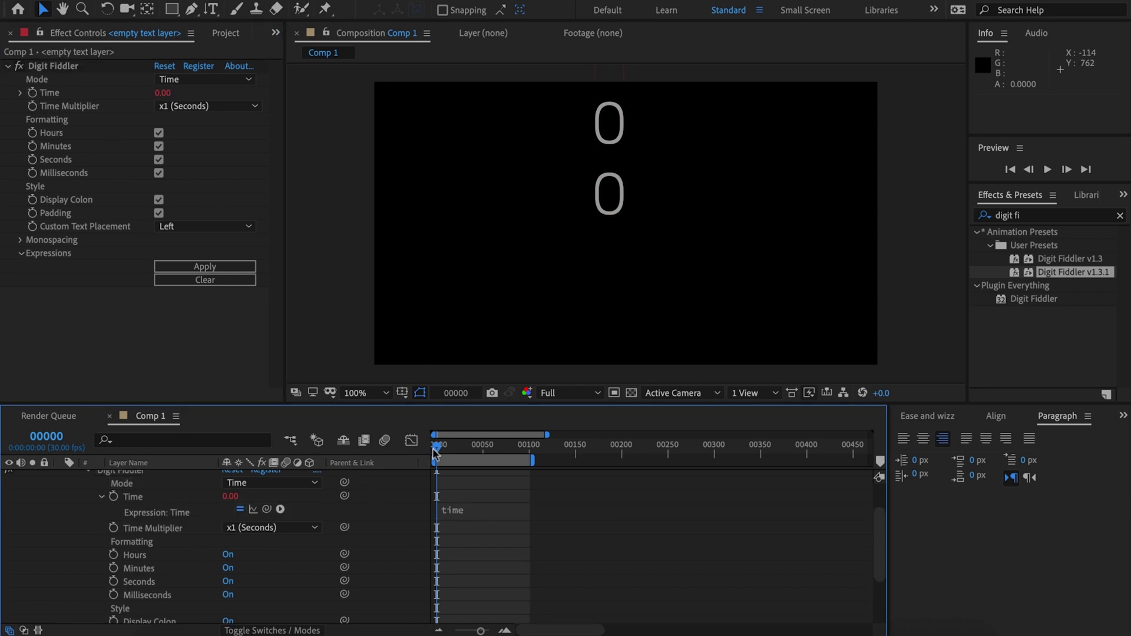
key(space)
- Hide hours and minutes, move the timer down, and preview it from the start
scroll(516, 221, down, 2)
click(158, 133)
click(158, 146)
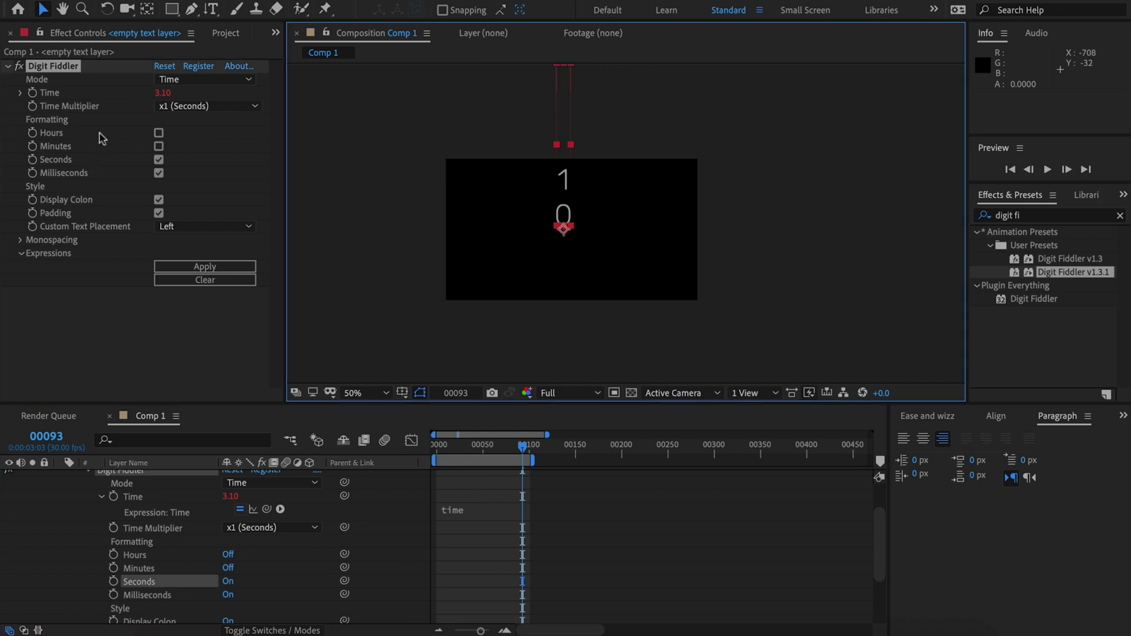
drag(563, 176, 568, 240)
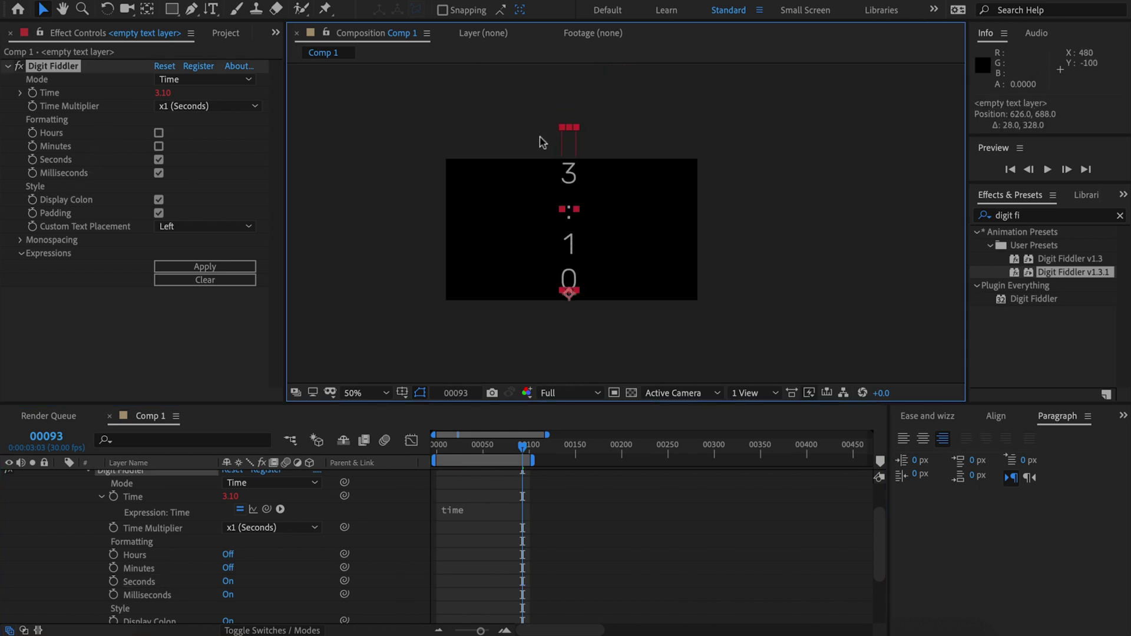
key(Home)
key(slash)
key(space)
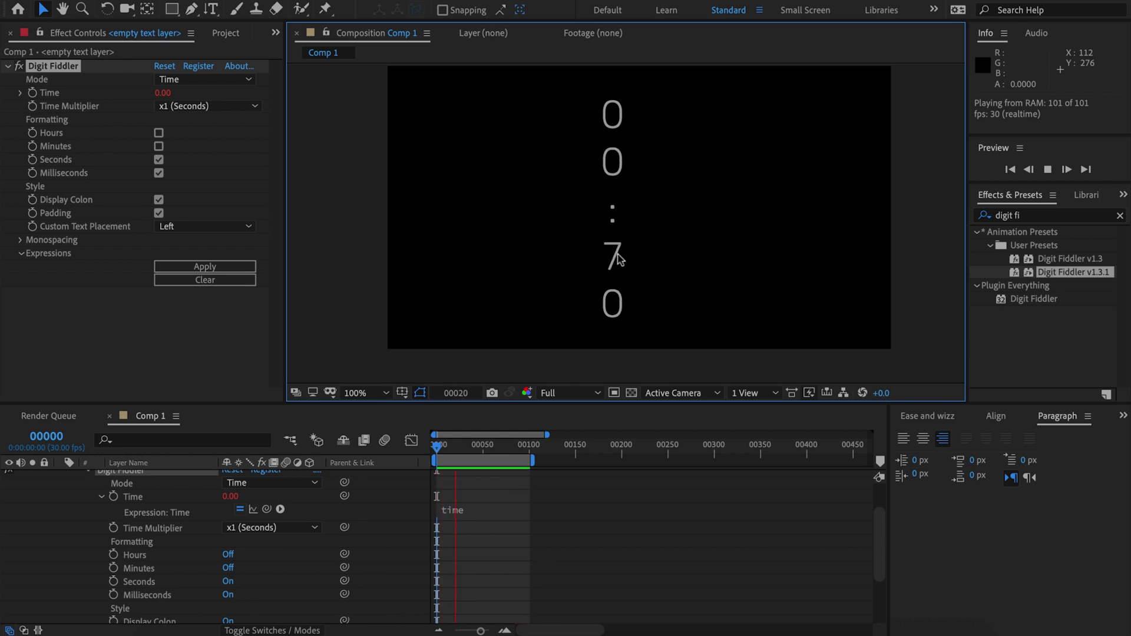
key(space)
drag(573, 223, 548, 234)
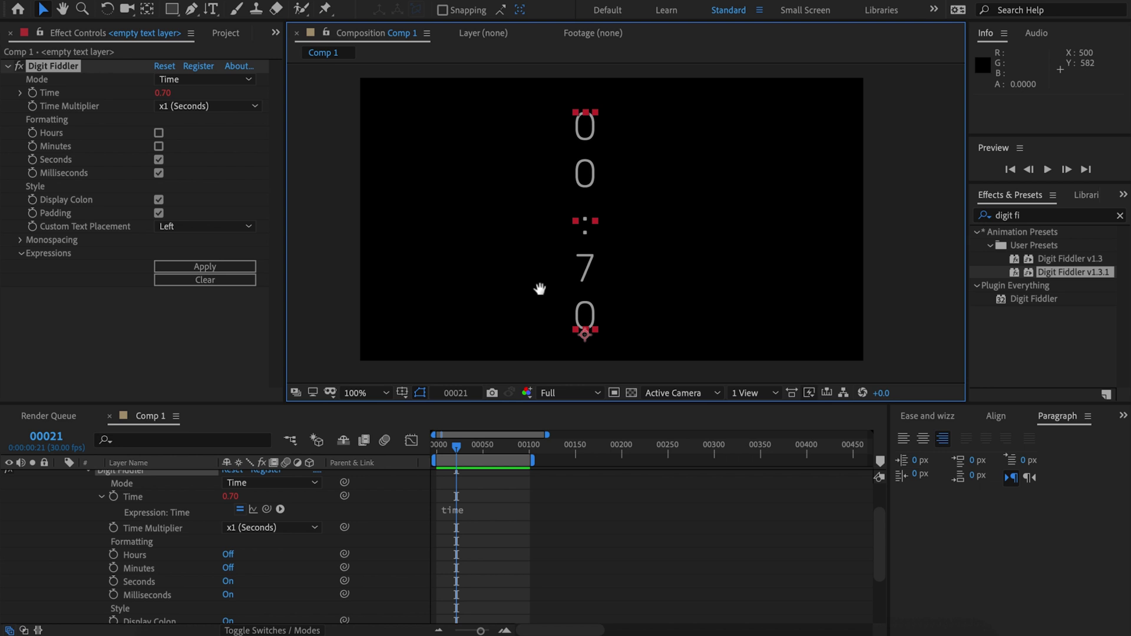
mouse_move(539, 288)
mouse_down()
mouse_move(510, 273)
mouse_move(527, 287)
mouse_up()
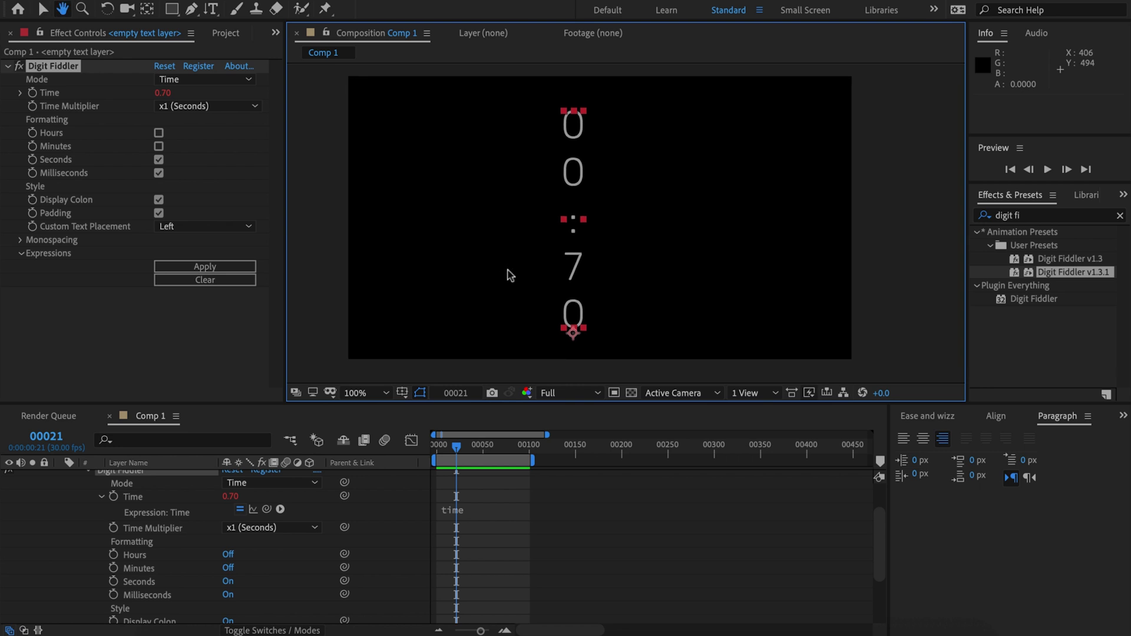
- Enable Monospacing with Vertical text orientation and left-align the paragraph
click(21, 240)
click(158, 253)
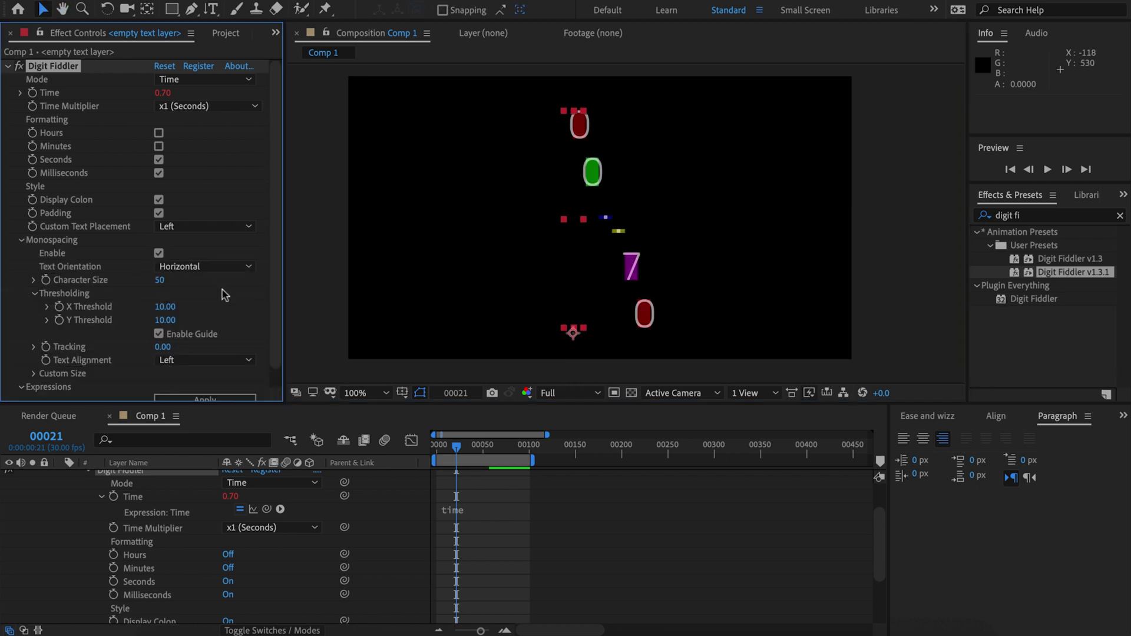
click(195, 266)
click(182, 296)
click(904, 440)
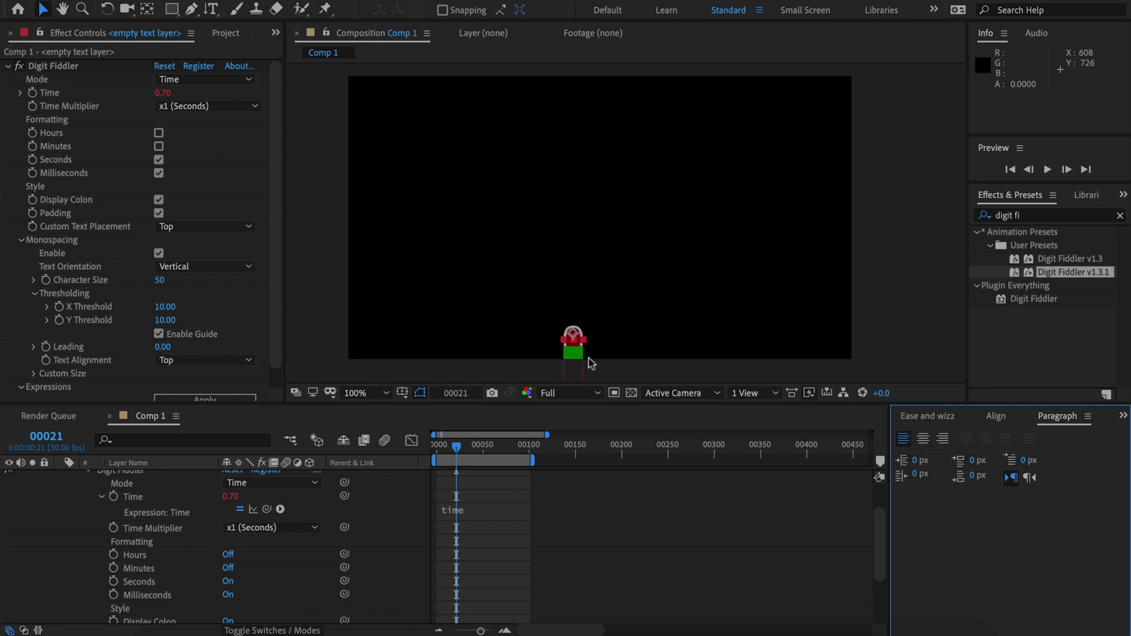
- Move the stacked timer to the top of the composition, keeping Top text alignment
drag(588, 358, 585, 133)
scroll(131, 335, down, 1)
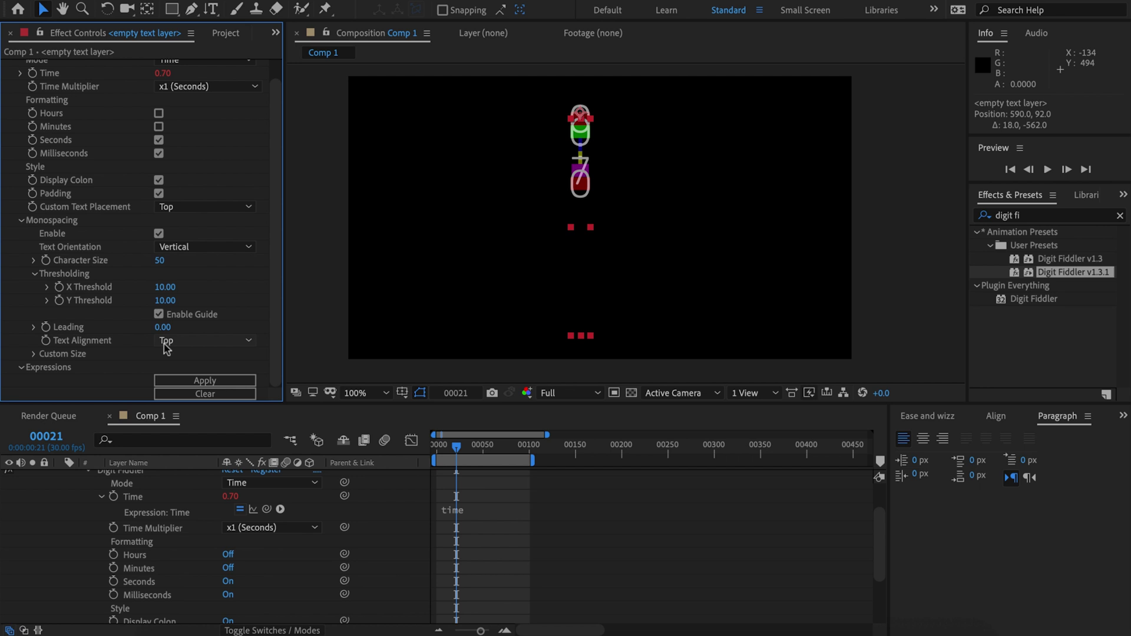
click(163, 342)
click(141, 340)
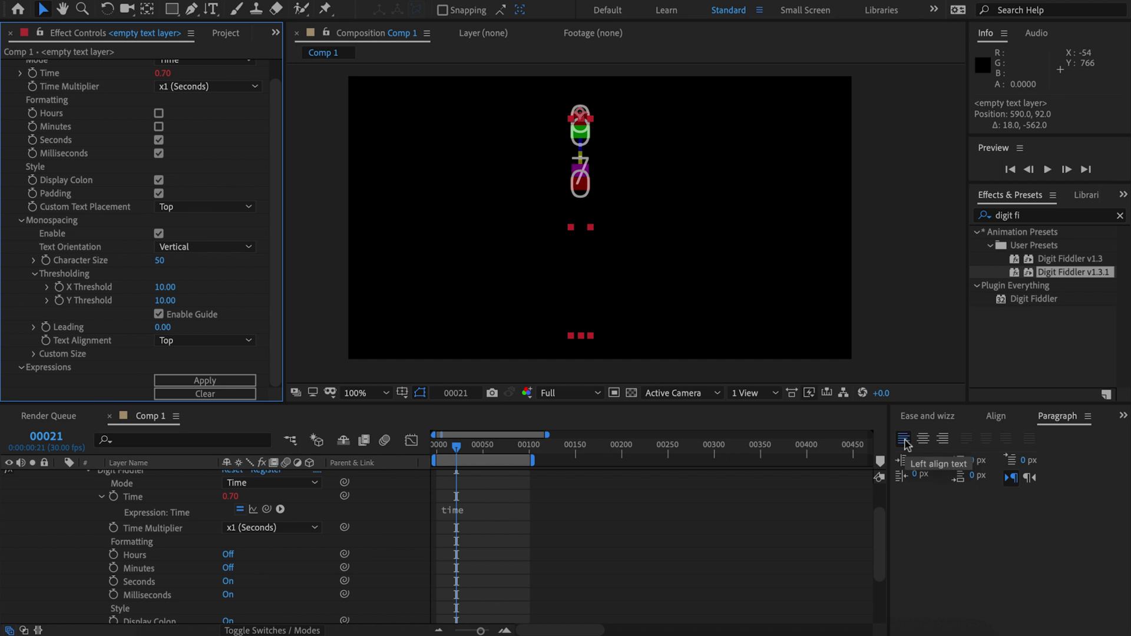
- Set Character Size to 169 and Y Threshold to 80, and reset Leading to 0
key(ctrl+z)
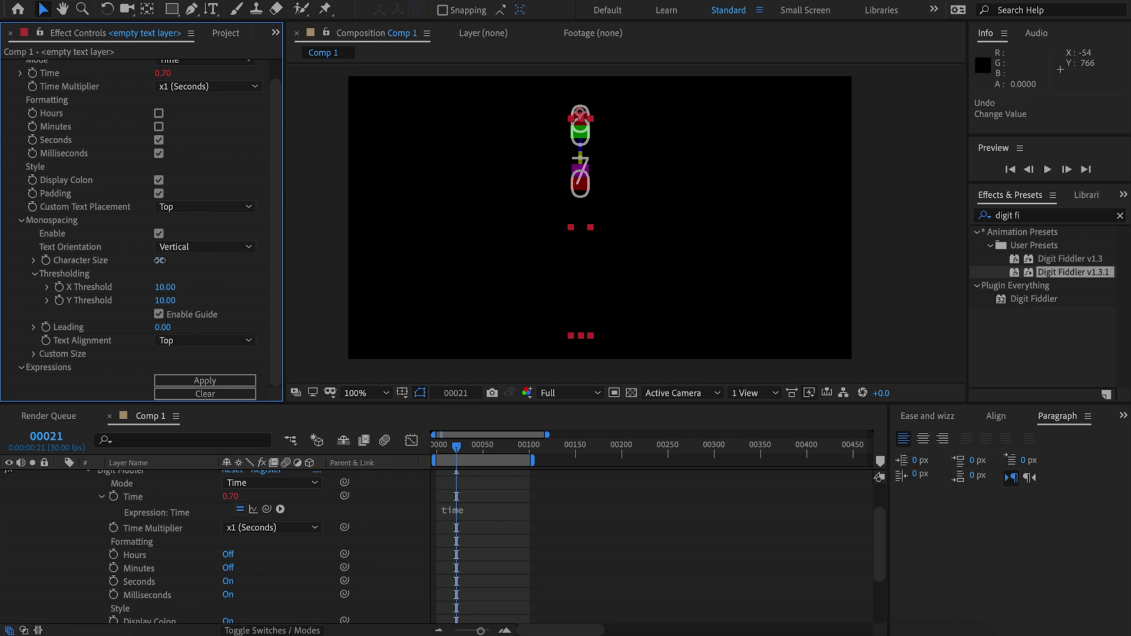
drag(159, 259, 213, 260)
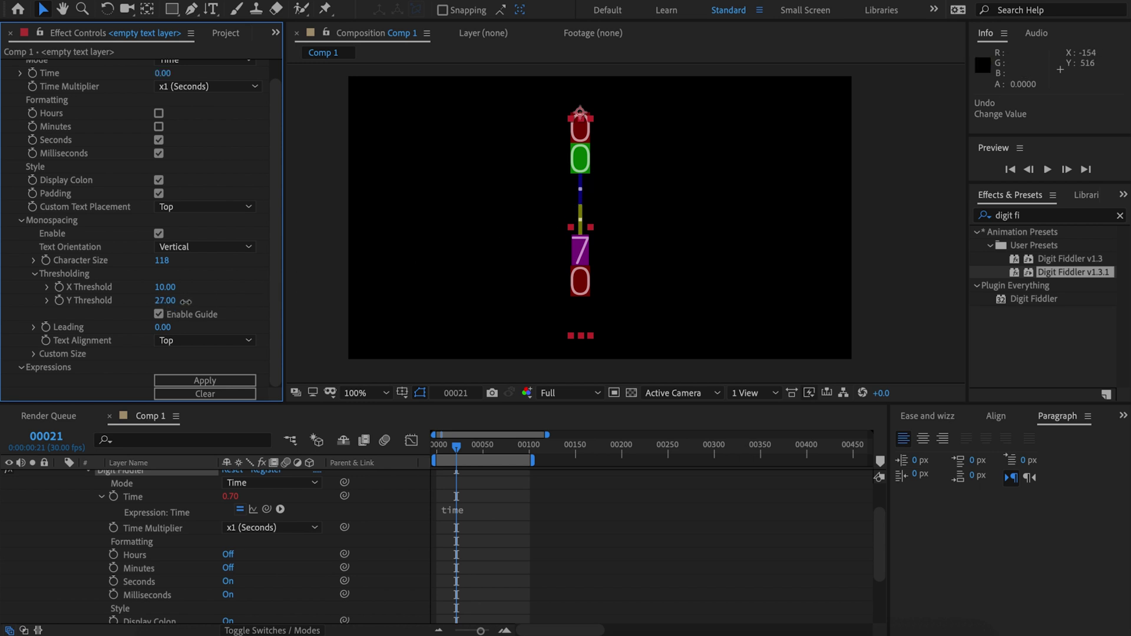
drag(209, 302, 226, 302)
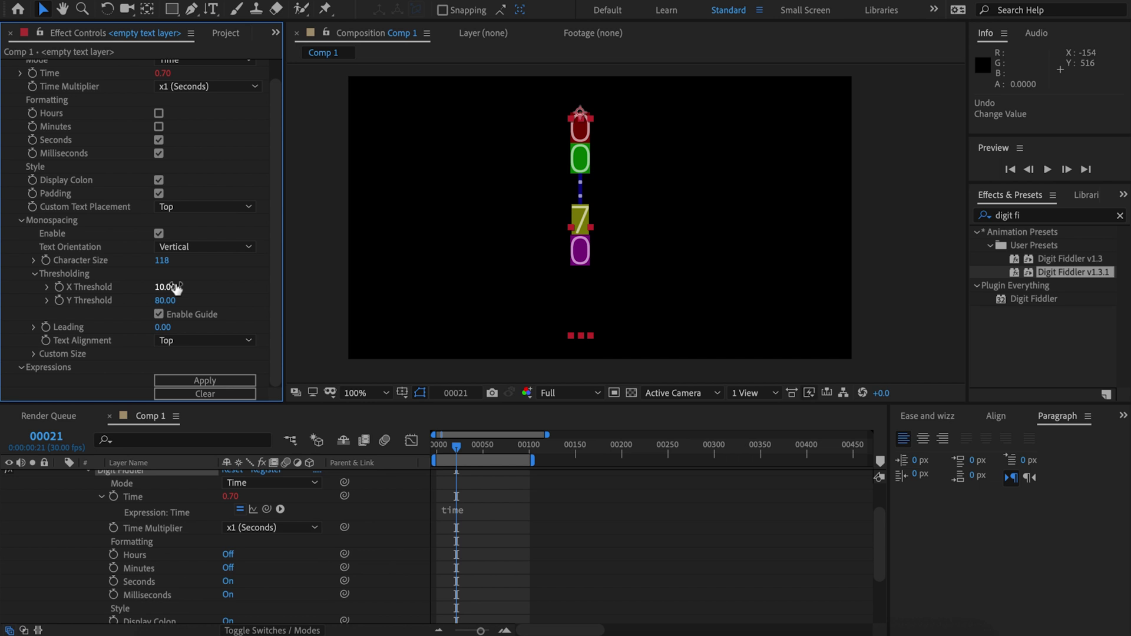
drag(163, 261, 206, 261)
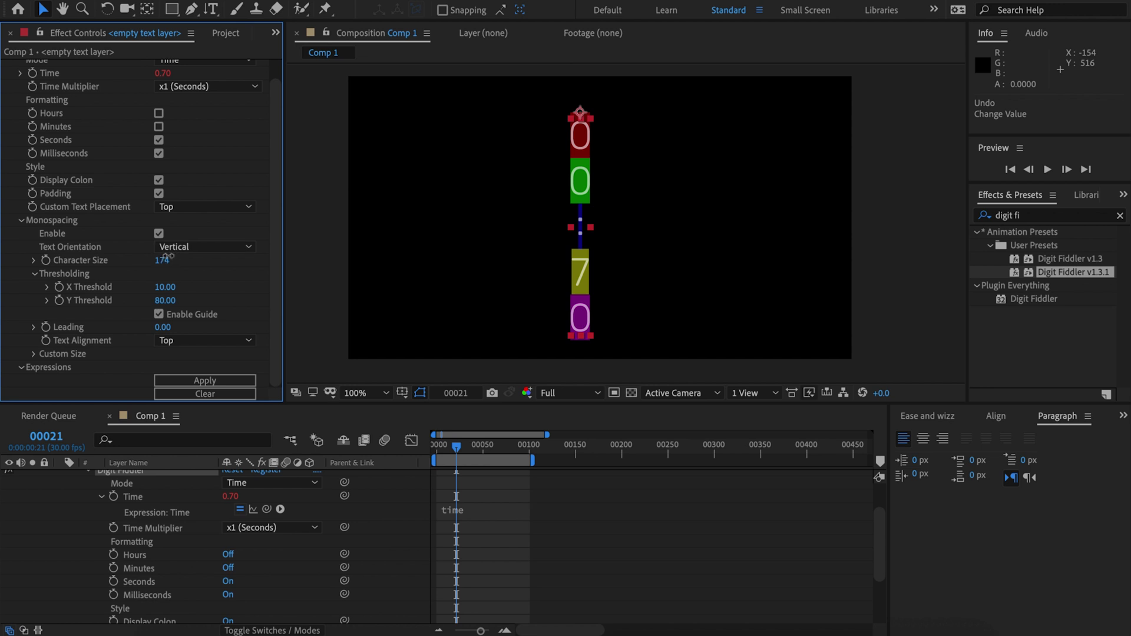
drag(165, 256, 165, 257)
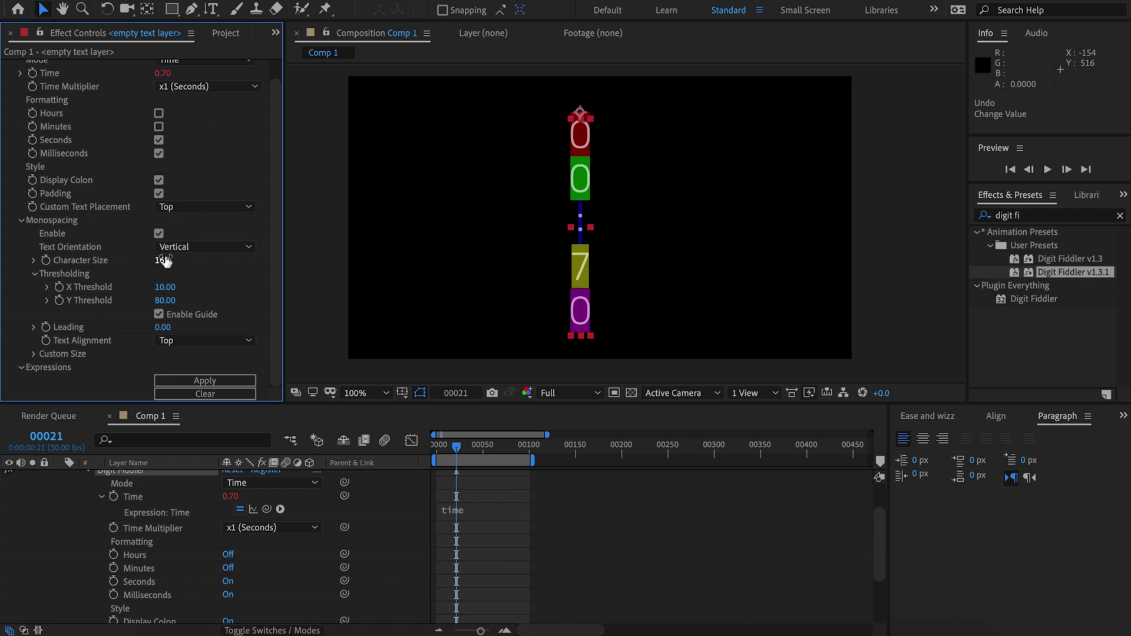
drag(162, 327, 203, 323)
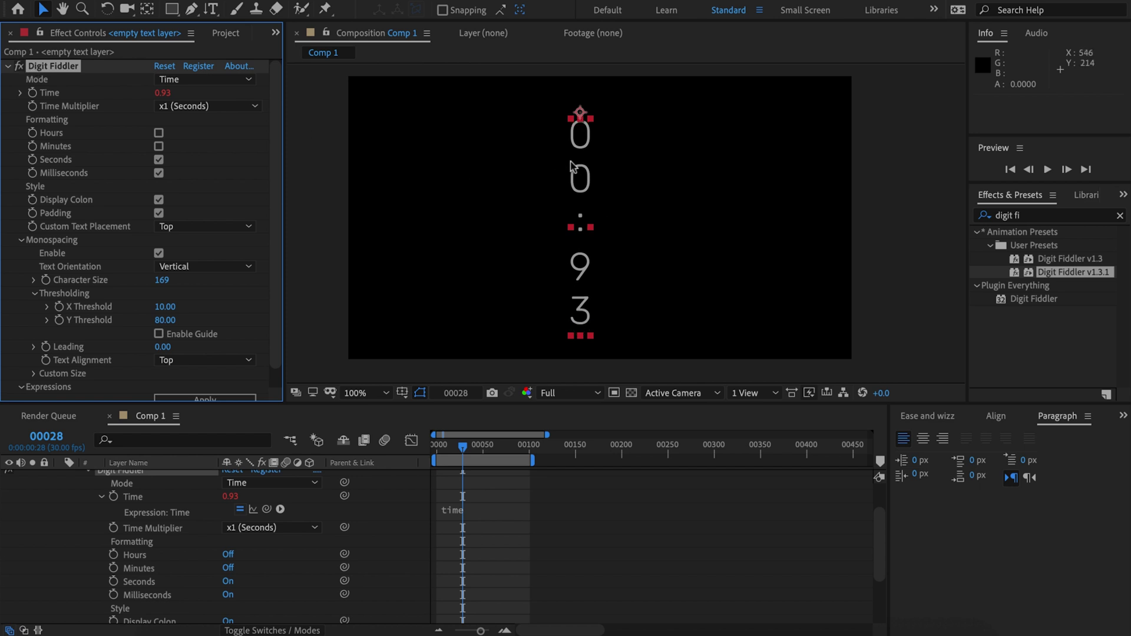
- Preview the vertical timer and stop it at frame 68
click(497, 264)
key(space)
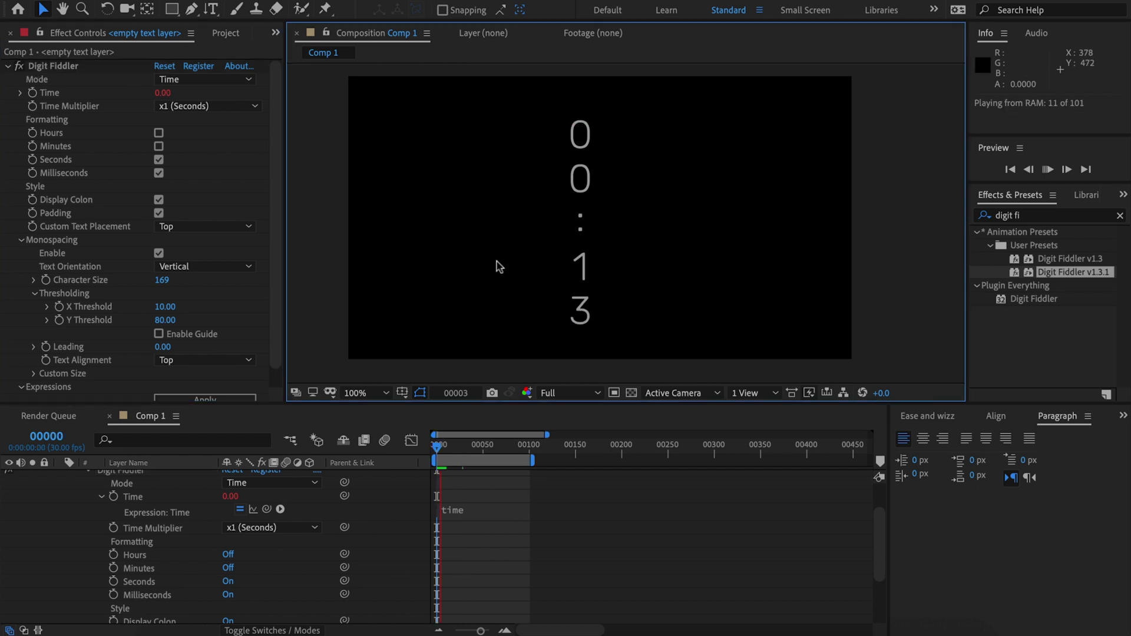
click(580, 264)
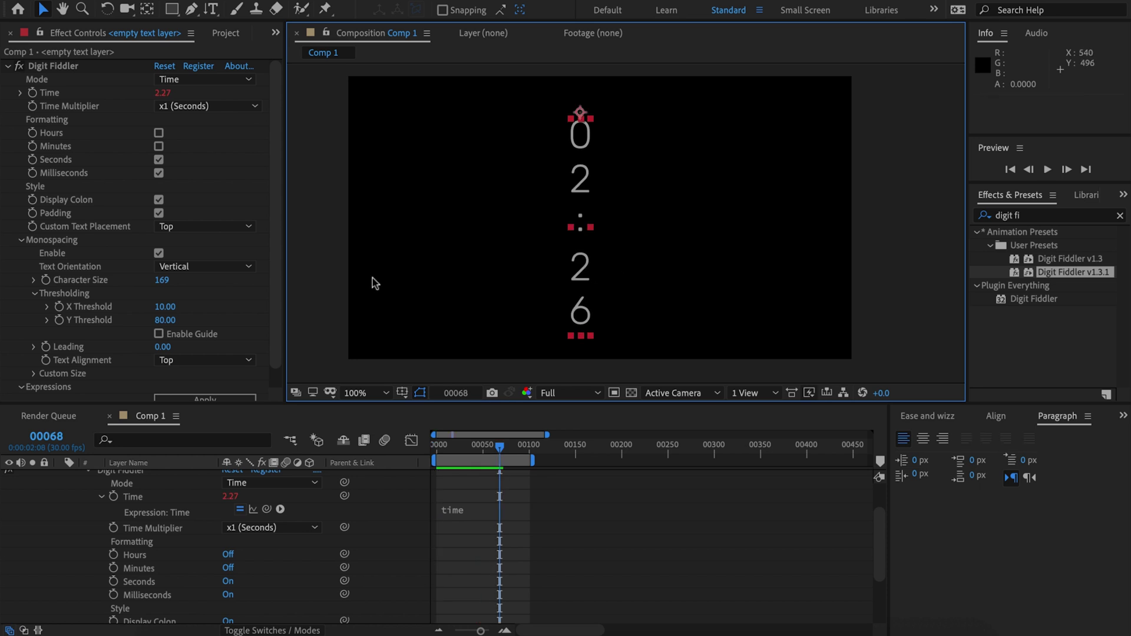
scroll(109, 294, down, 1)
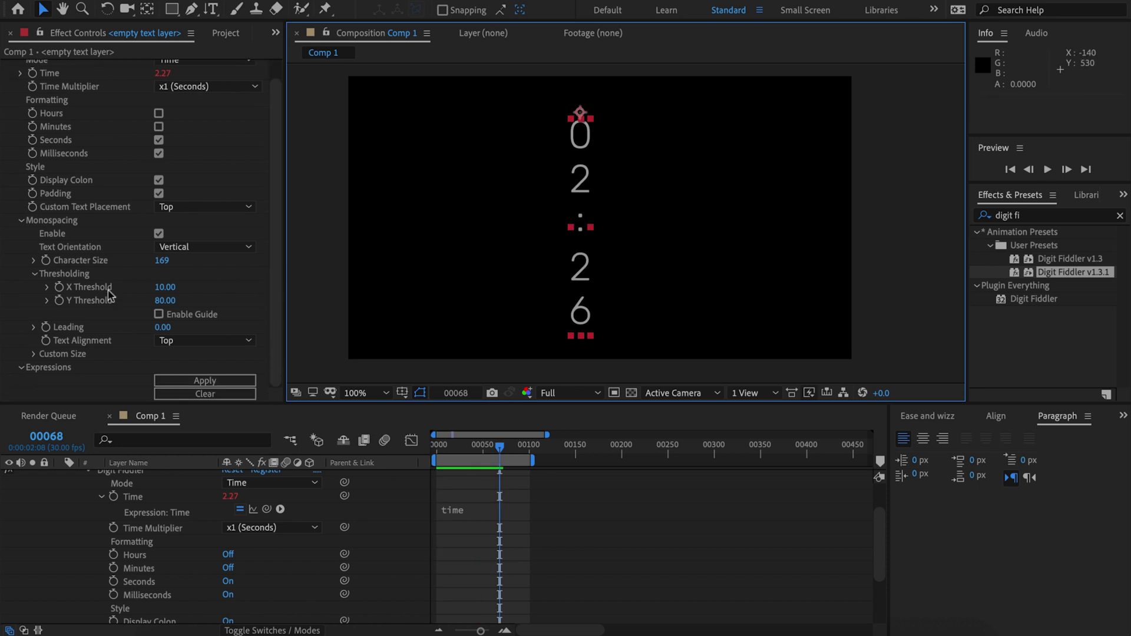
- Set Text Alignment to Bottom, right-align the paragraph, and move the timer down, keeping leading at 0
click(166, 342)
click(171, 384)
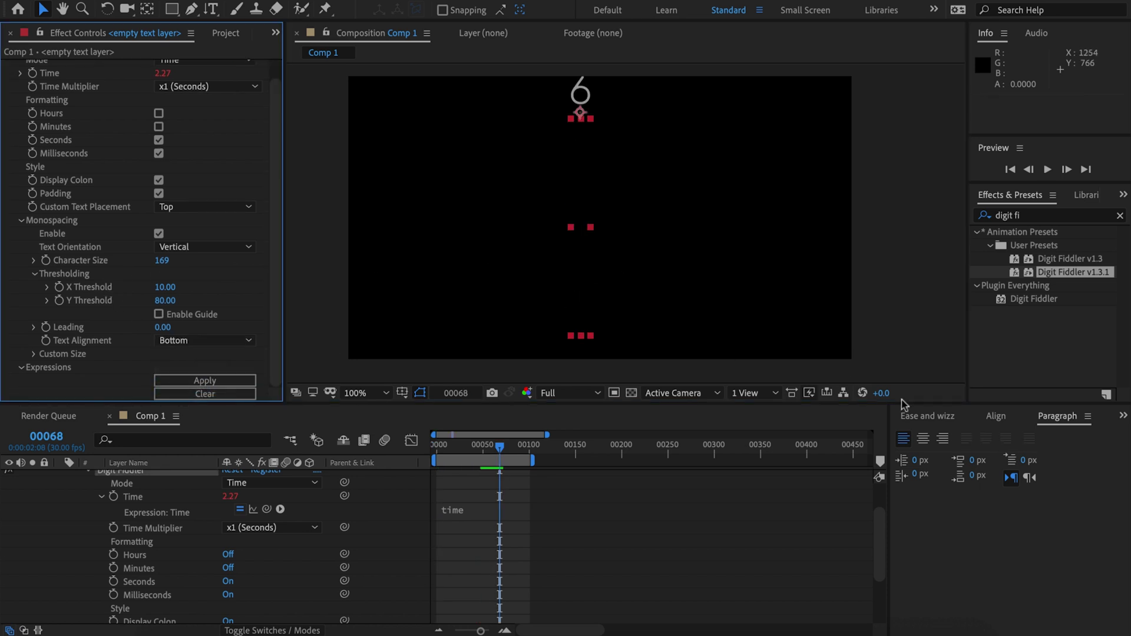
click(944, 440)
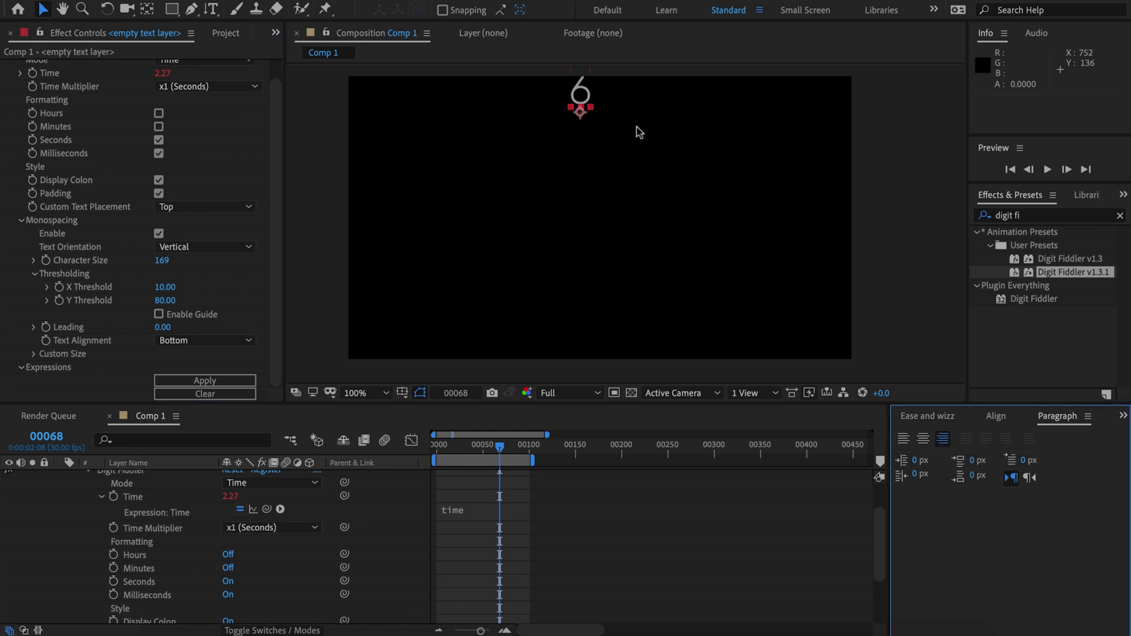
drag(581, 87, 590, 300)
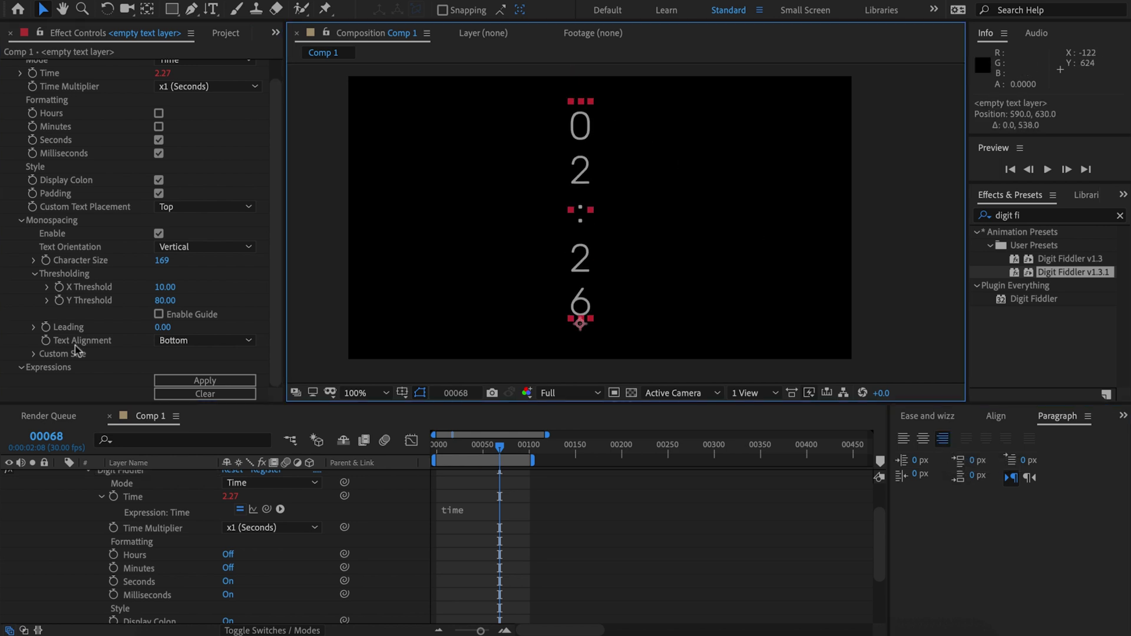
drag(162, 328, 114, 331)
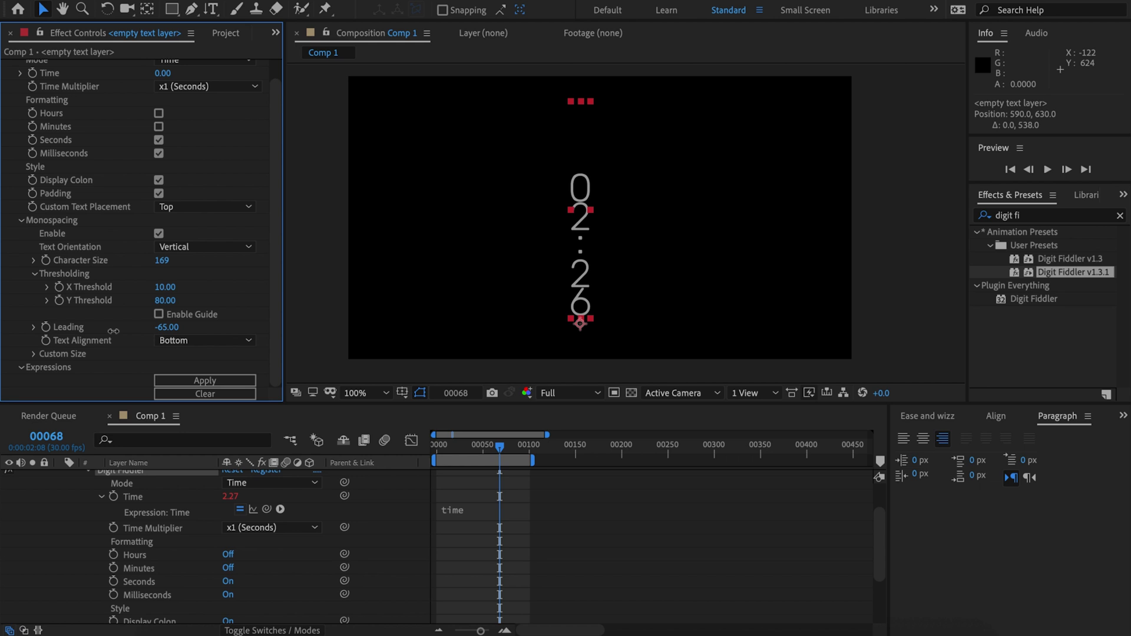
key(ctrl+z)
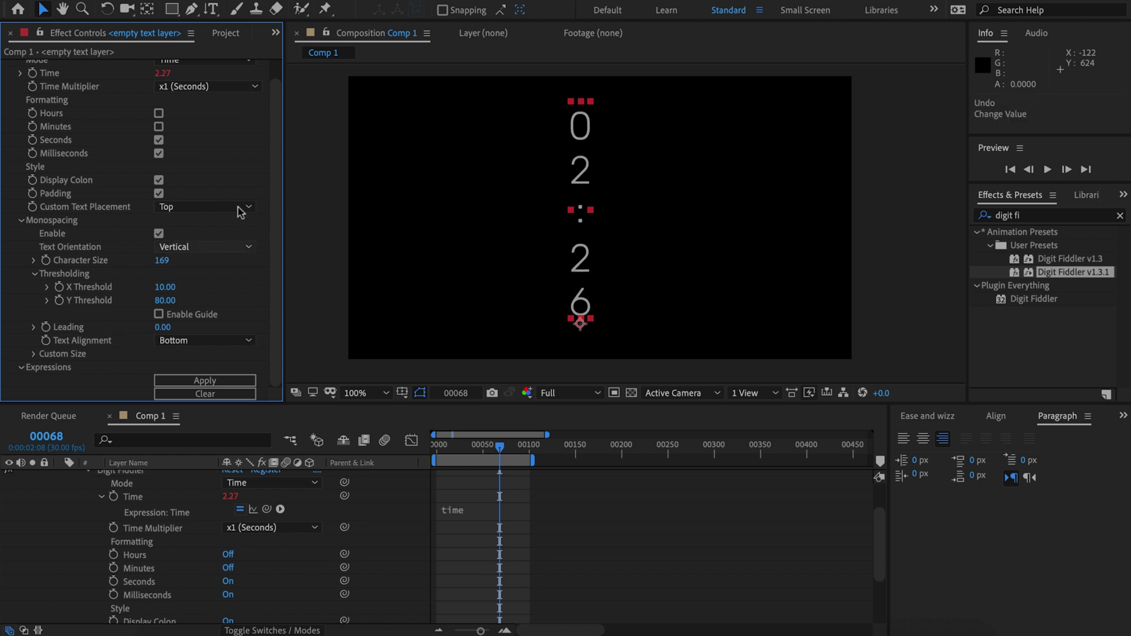